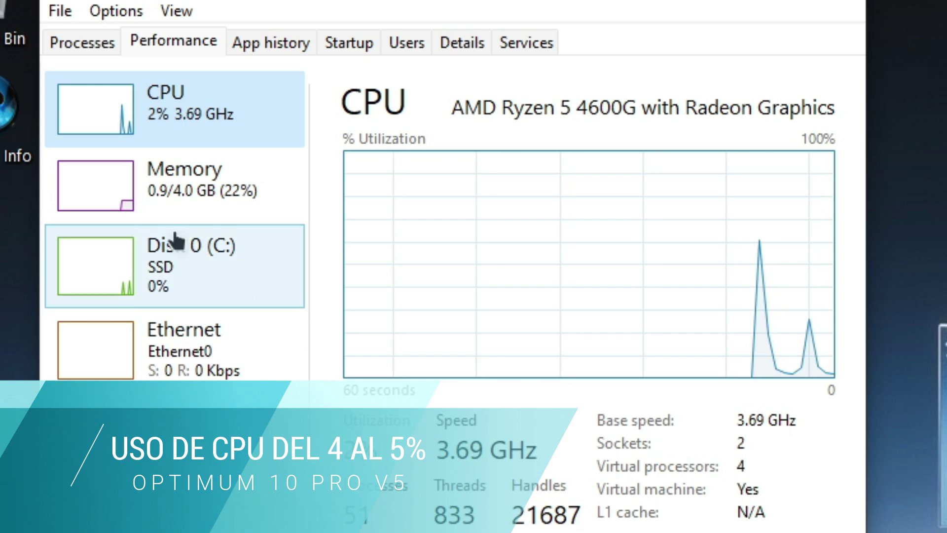
# Step: Show the memory performance details in Task Manager
pyautogui.click(169, 202)
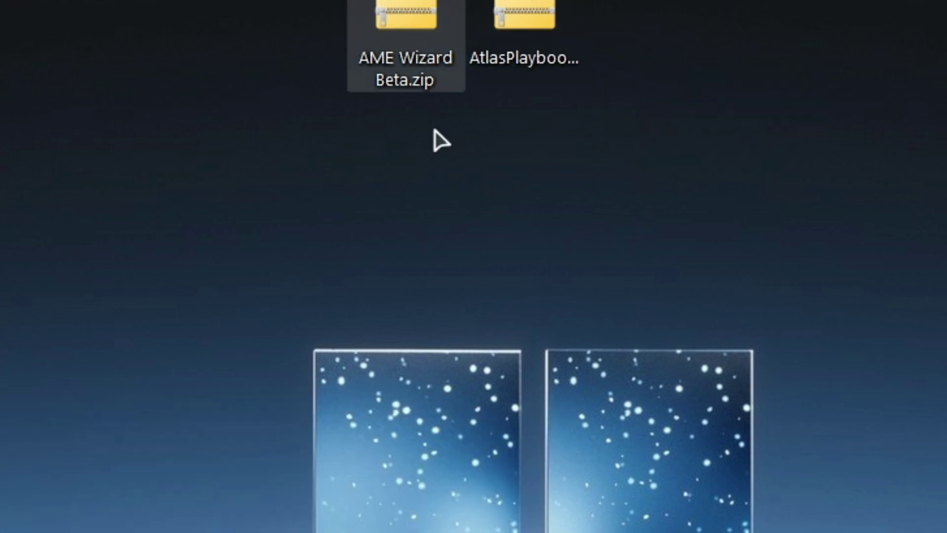
# Step: Extract AME Wizard Beta.zip to its default desktop folder and close the extracted folder's window
pyautogui.rightClick(404, 21)
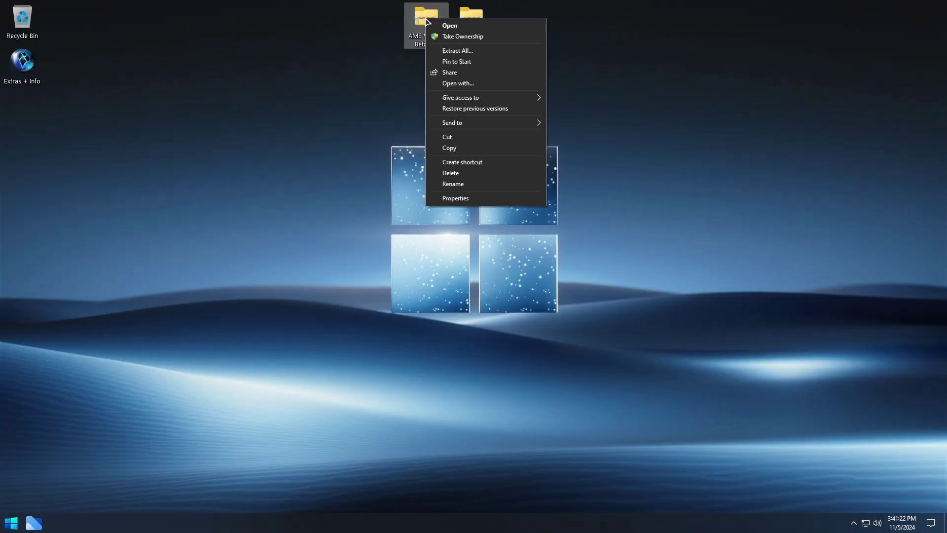
pyautogui.click(458, 51)
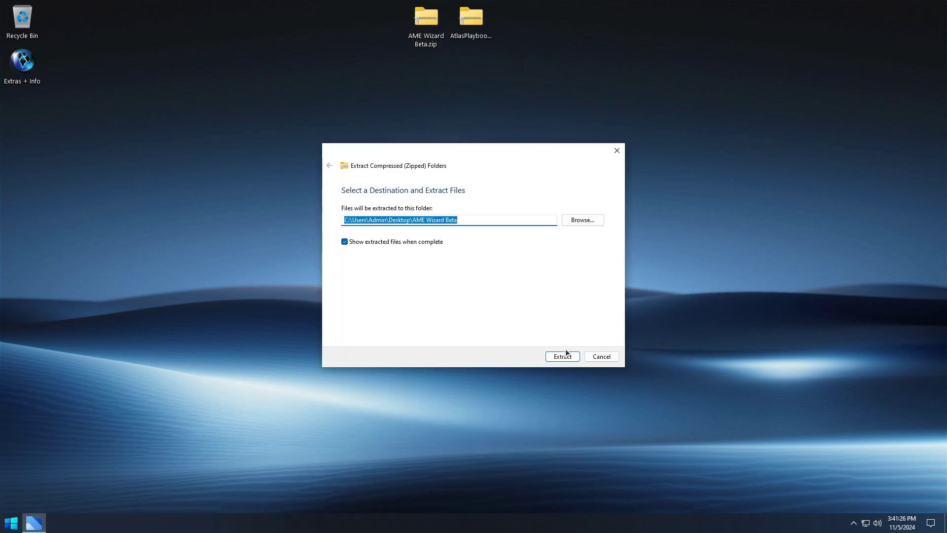
pyautogui.click(568, 357)
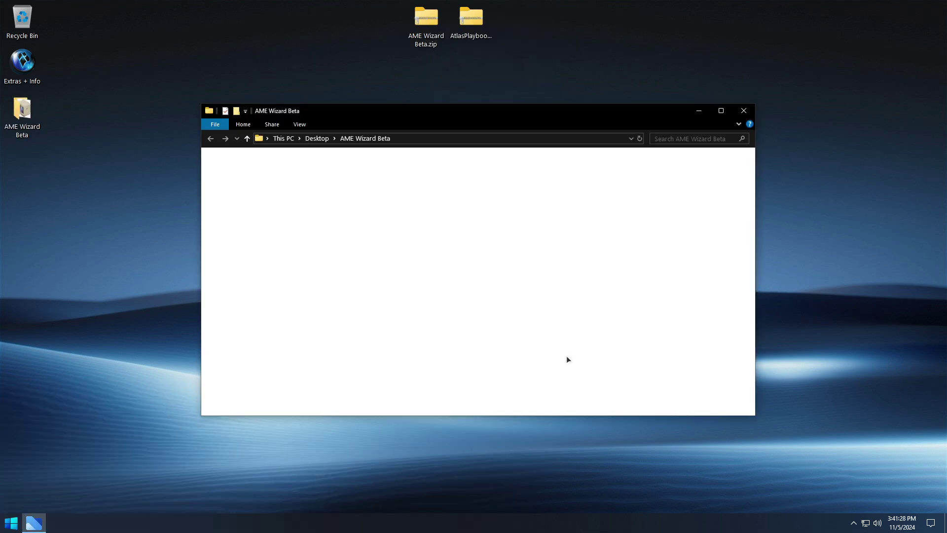
pyautogui.click(744, 110)
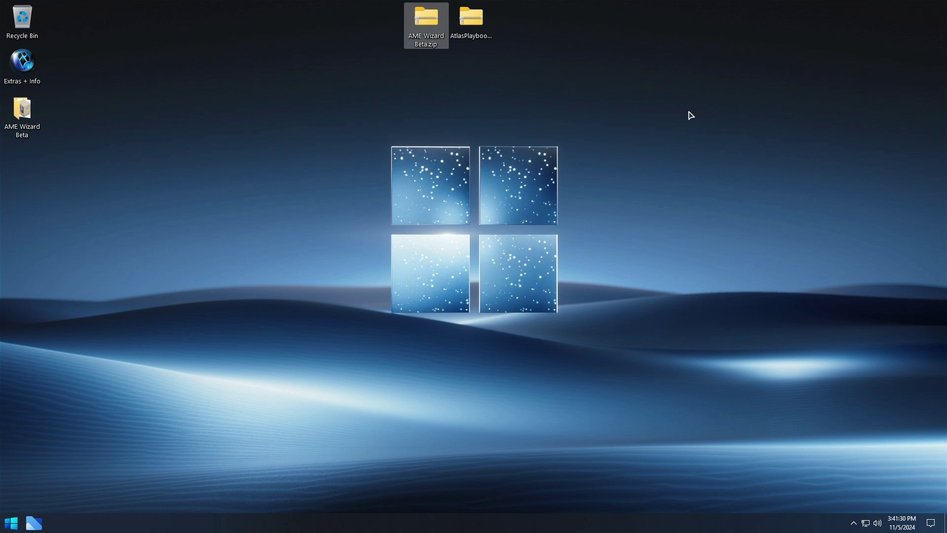
# Step: Extract AtlasPlaybook_v0.4.0.zip to its default desktop folder and close the extracted folder's window
pyautogui.click(476, 23)
pyautogui.rightClick(476, 24)
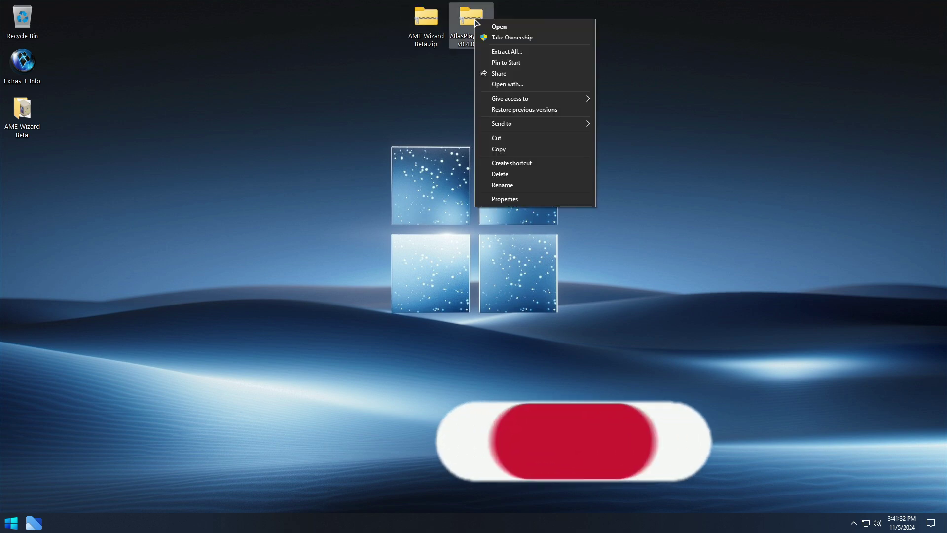
pyautogui.click(507, 52)
pyautogui.click(567, 356)
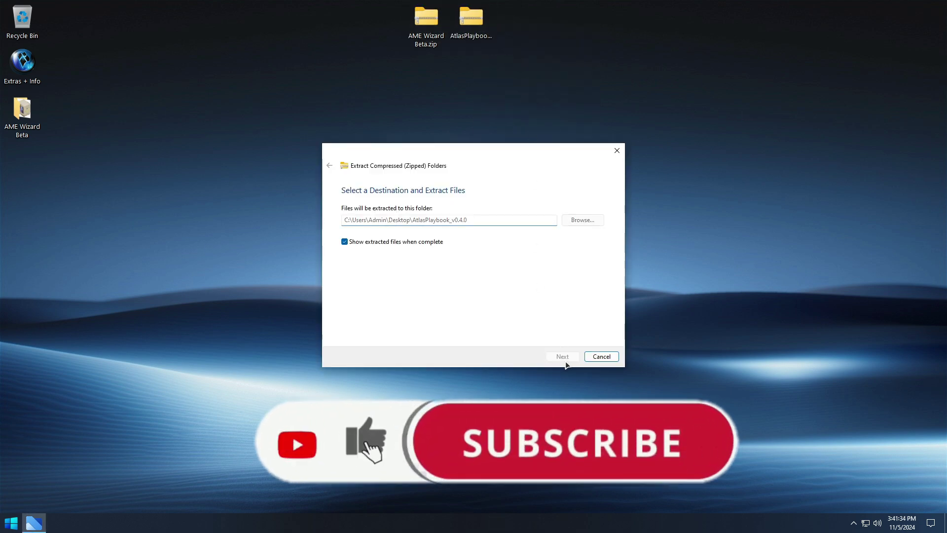
pyautogui.click(744, 111)
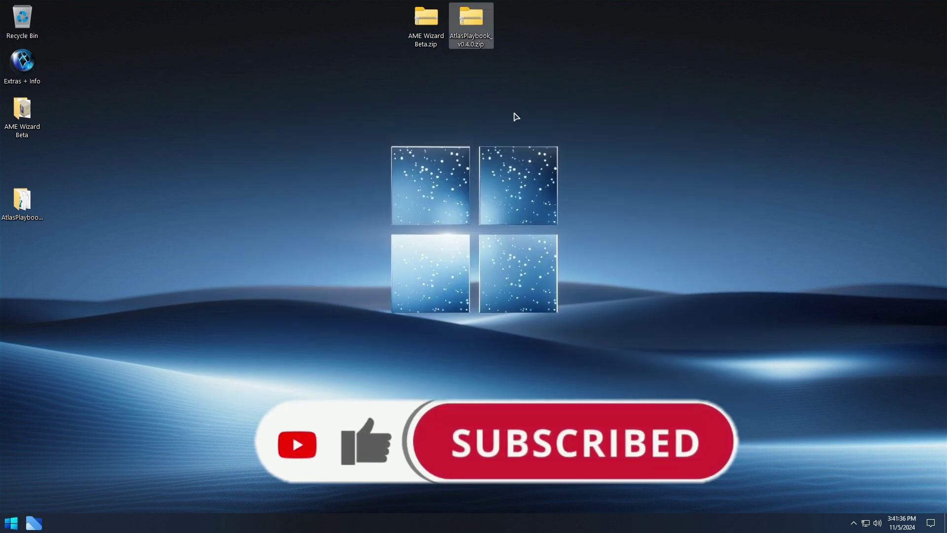
# Step: Permanently delete both zip archives from the desktop and move the two extracted folders into their place
pyautogui.moveTo(546, 111); pyautogui.dragTo(406, 4)
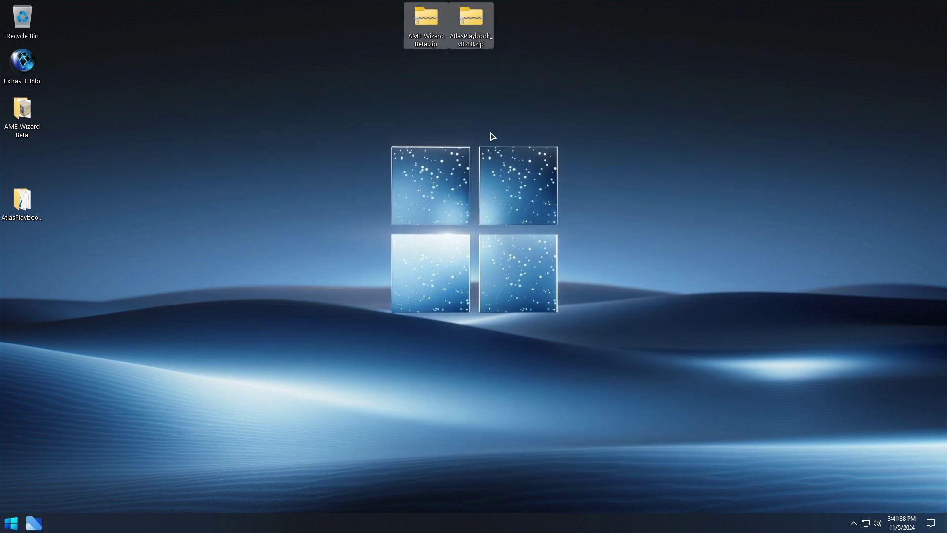
pyautogui.hotkey('shift', 'Delete')
pyautogui.press('Return')
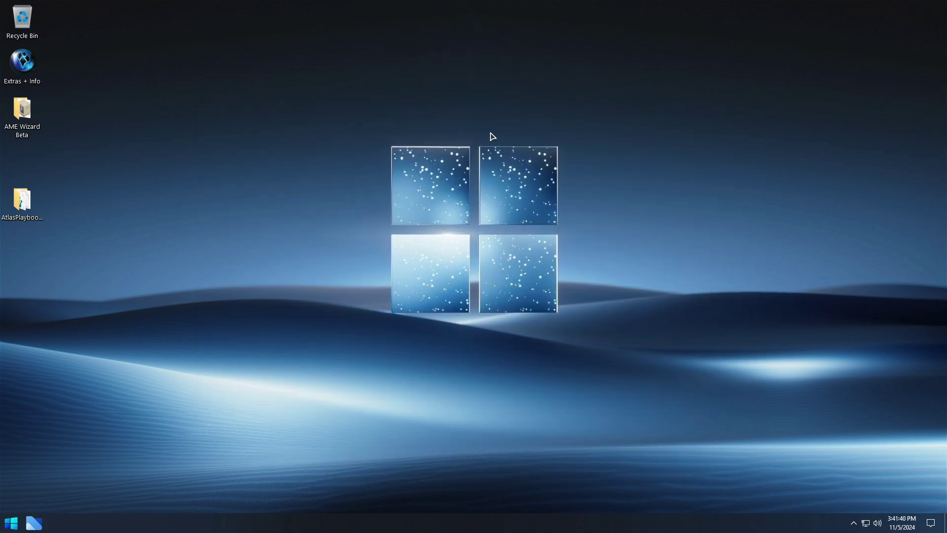
pyautogui.moveTo(2, 126); pyautogui.dragTo(414, 34)
pyautogui.moveTo(41, 198); pyautogui.dragTo(482, 55)
# Step: Launch AME Wizard Beta.exe from the AME Wizard Beta folder and close that folder's window
pyautogui.doubleClick(426, 25)
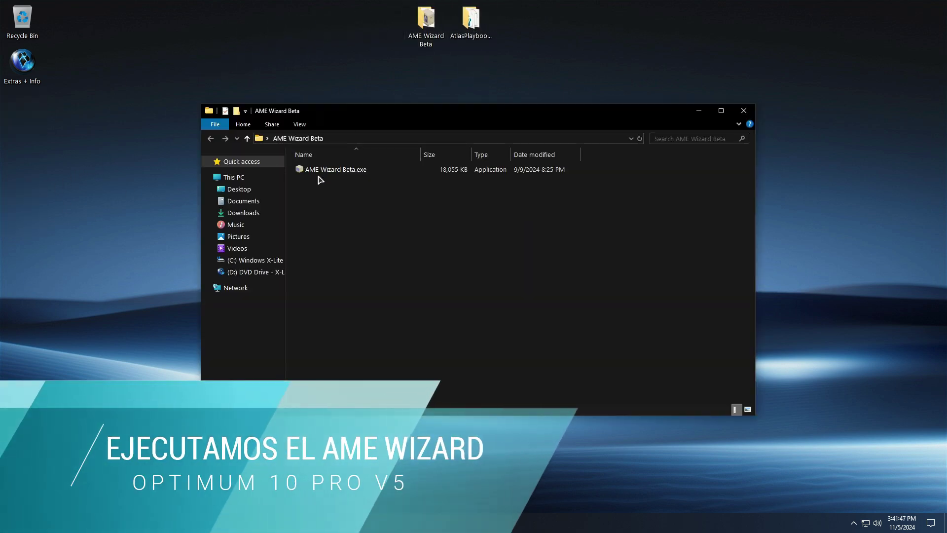
pyautogui.click(340, 170)
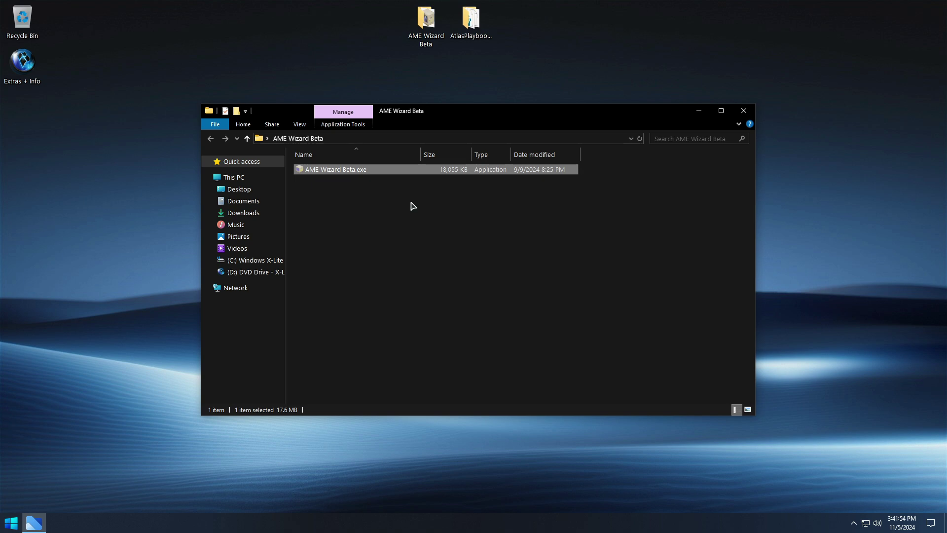
pyautogui.press('Return')
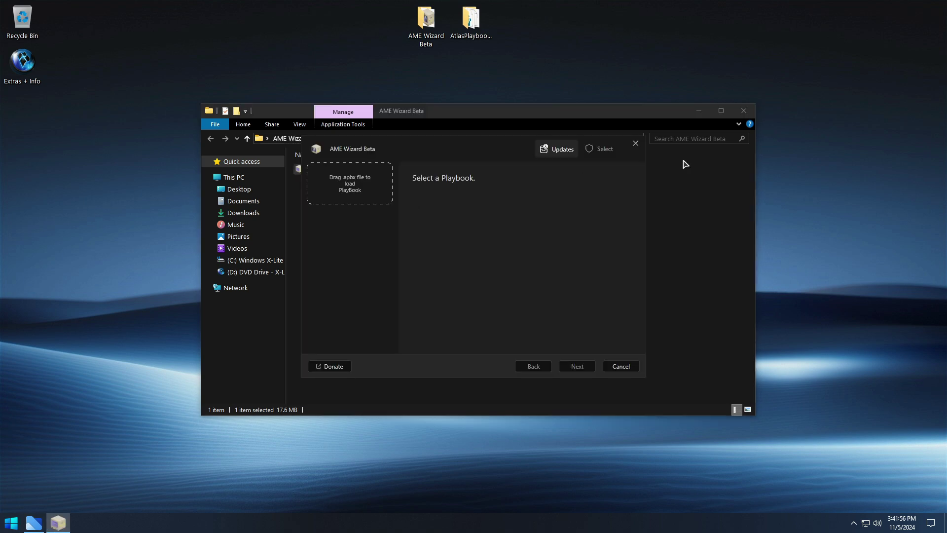
pyautogui.click(745, 111)
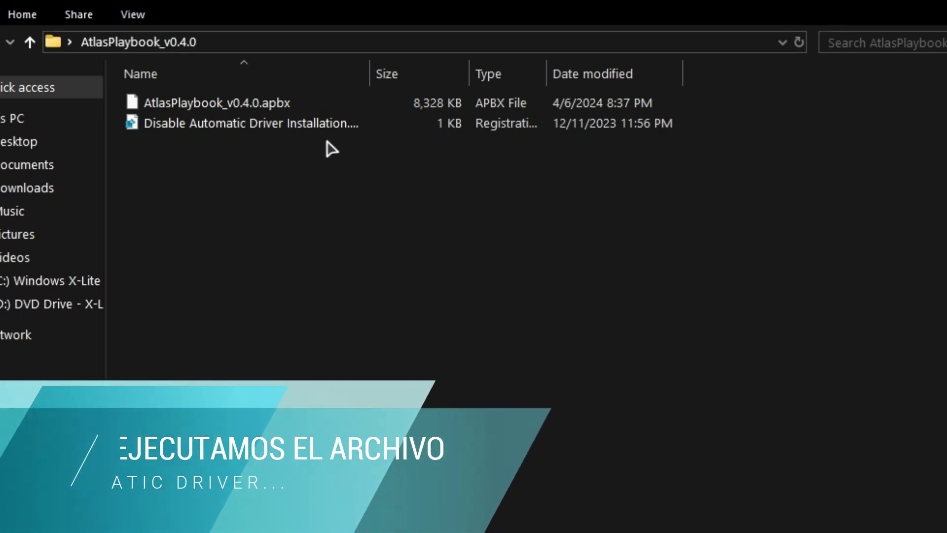
# Step: Merge the Disable Automatic Driver Installation file from the AtlasPlaybook_v0.4.0 folder into the registry
pyautogui.click(276, 124)
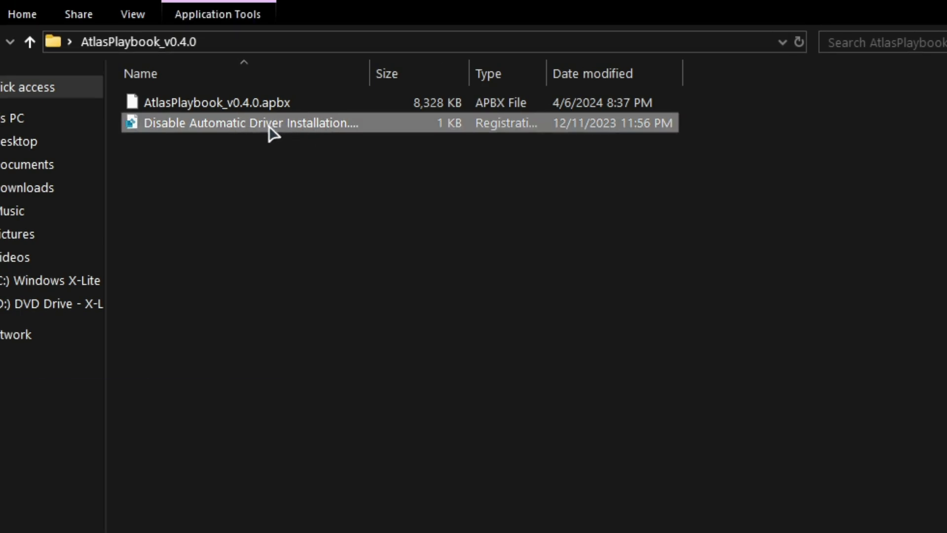
pyautogui.doubleClick(271, 129)
pyautogui.click(620, 314)
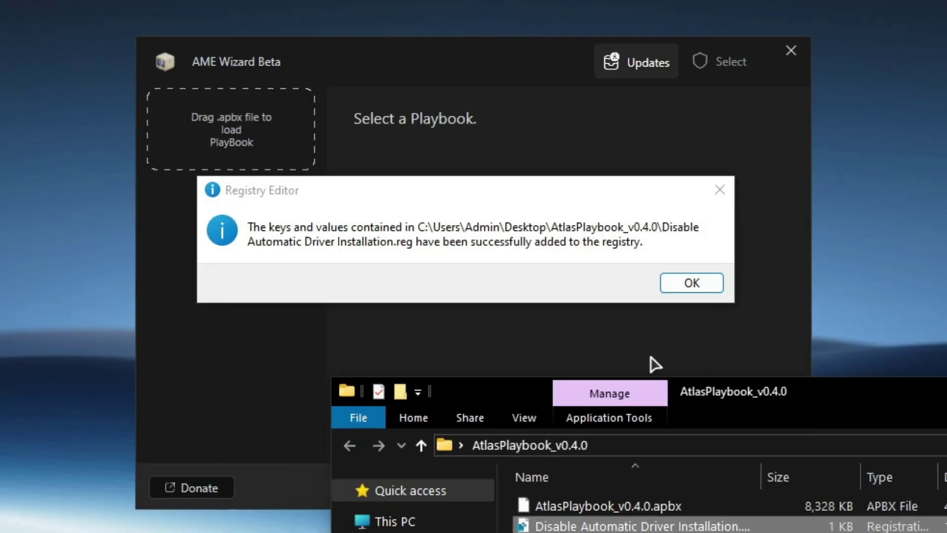
pyautogui.click(689, 286)
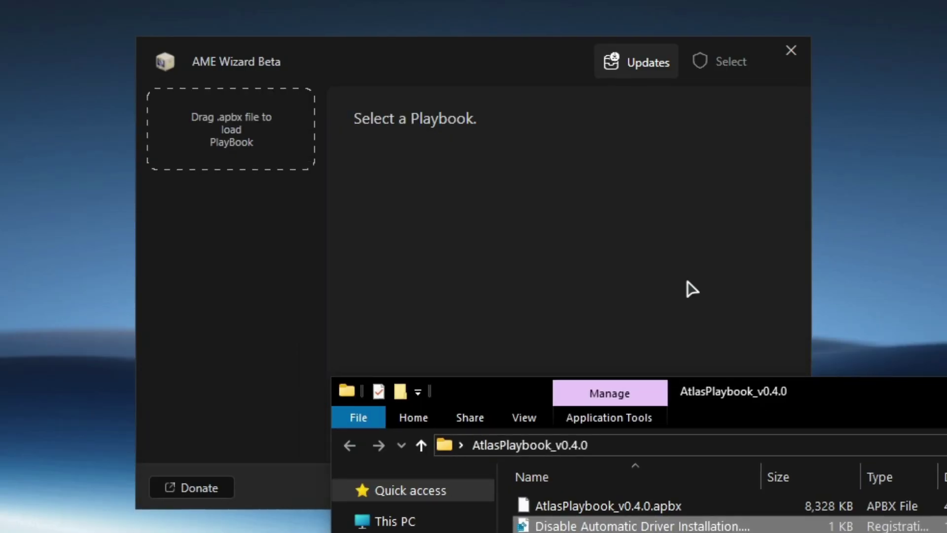
# Step: Load AtlasPlaybook_v0.4.0.apbx into AME Wizard and minimize the playbook folder window
pyautogui.moveTo(597, 507); pyautogui.dragTo(240, 138)
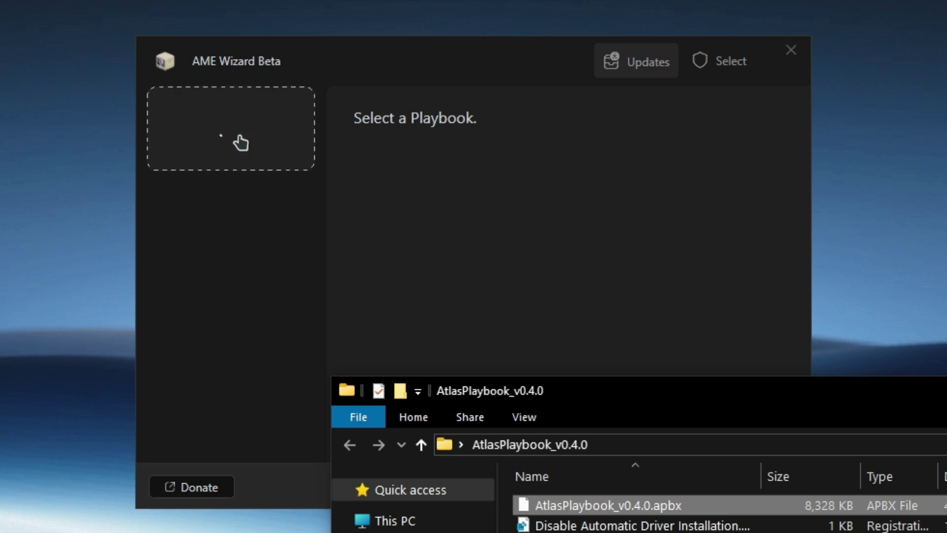
pyautogui.moveTo(923, 391); pyautogui.dragTo(174, 258)
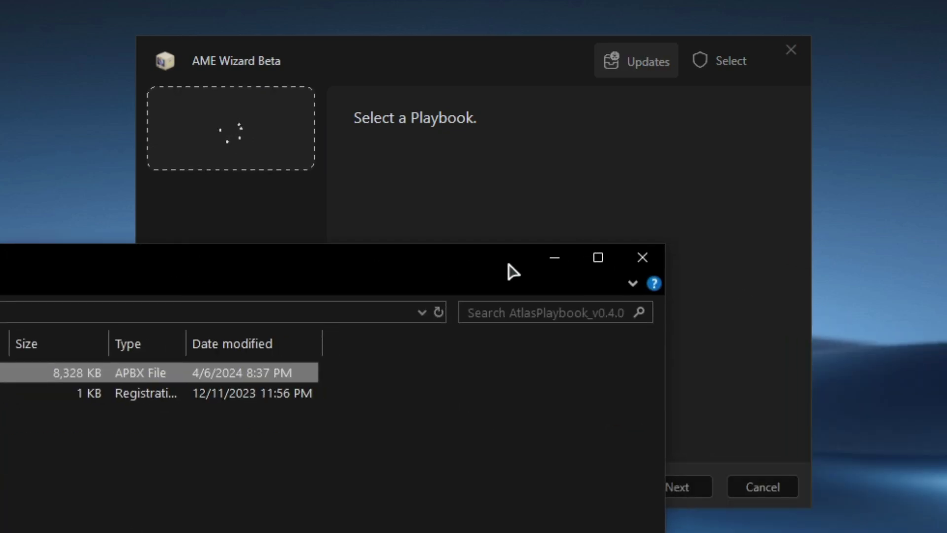
pyautogui.click(557, 257)
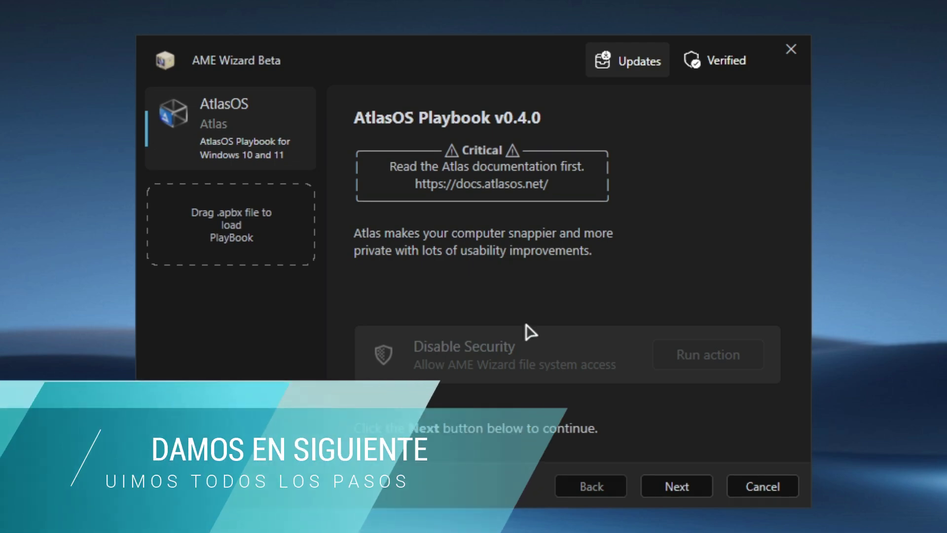
# Step: View the update information offered for the AtlasOS playbook and close it
pyautogui.click(677, 487)
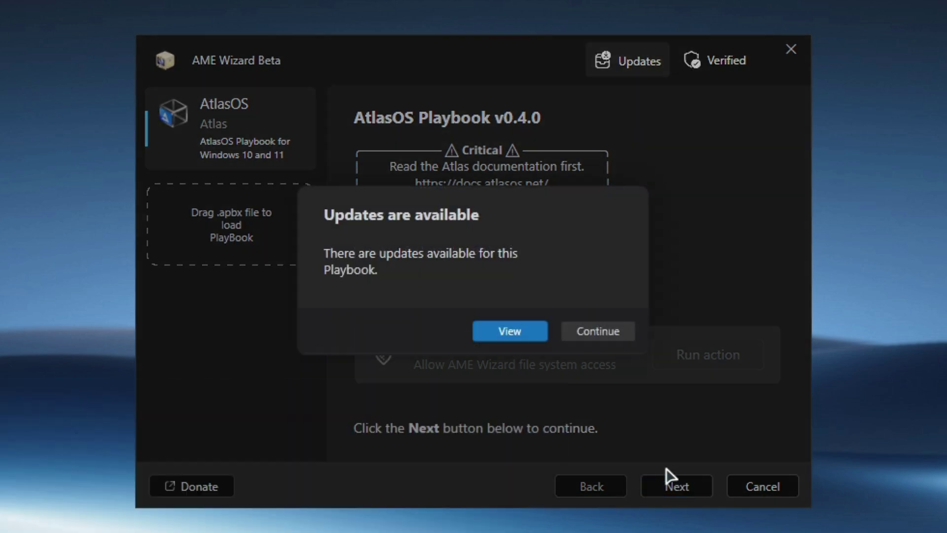
pyautogui.click(510, 331)
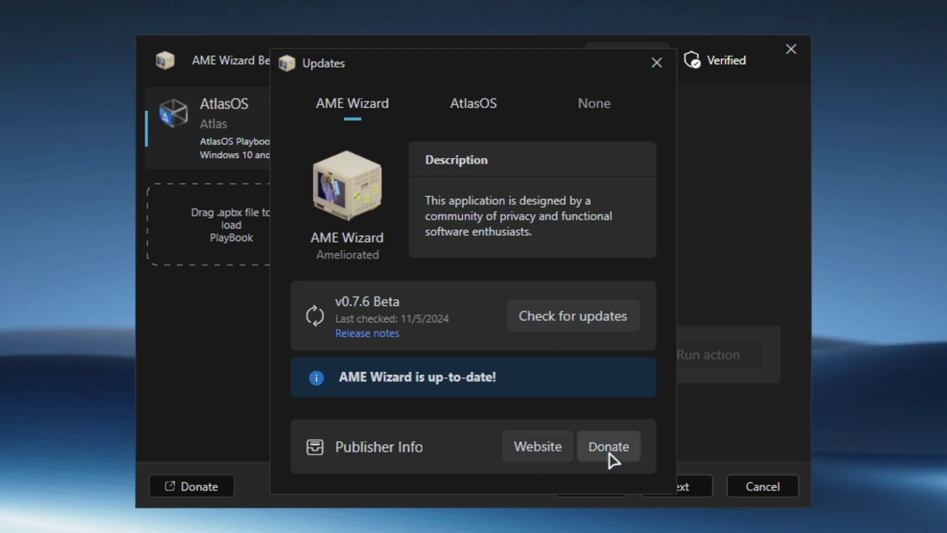
pyautogui.click(657, 62)
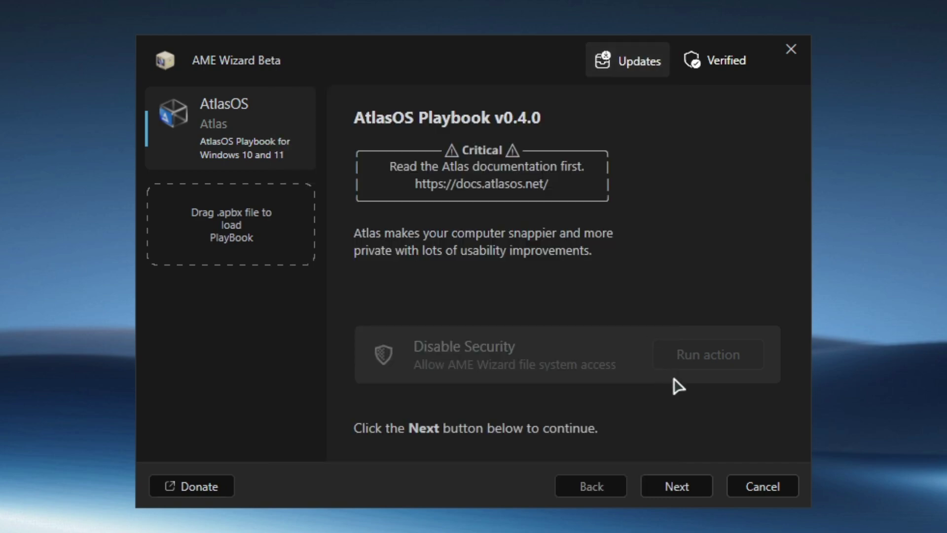
# Step: Continue with the AtlasOS playbook without updating, proceed past the requirements check and accept the license agreement
pyautogui.click(674, 485)
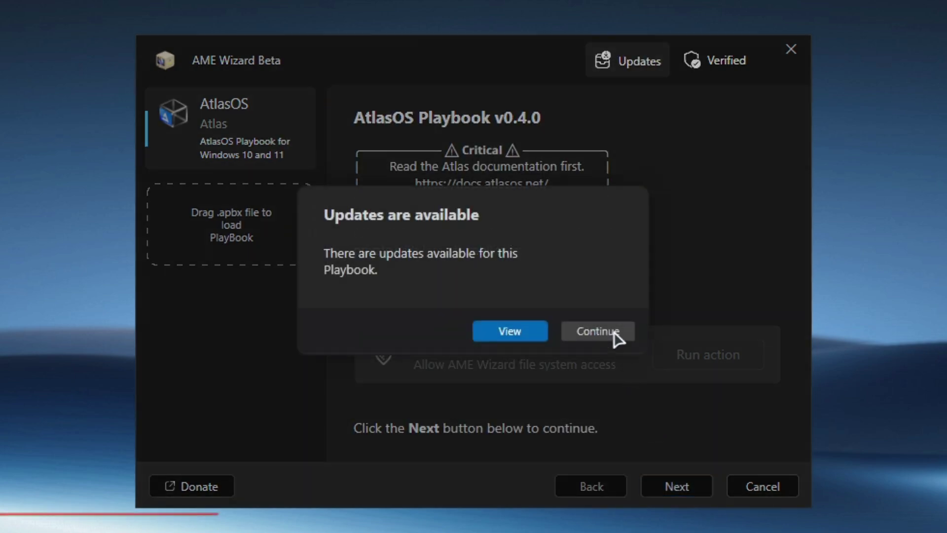
pyautogui.click(617, 338)
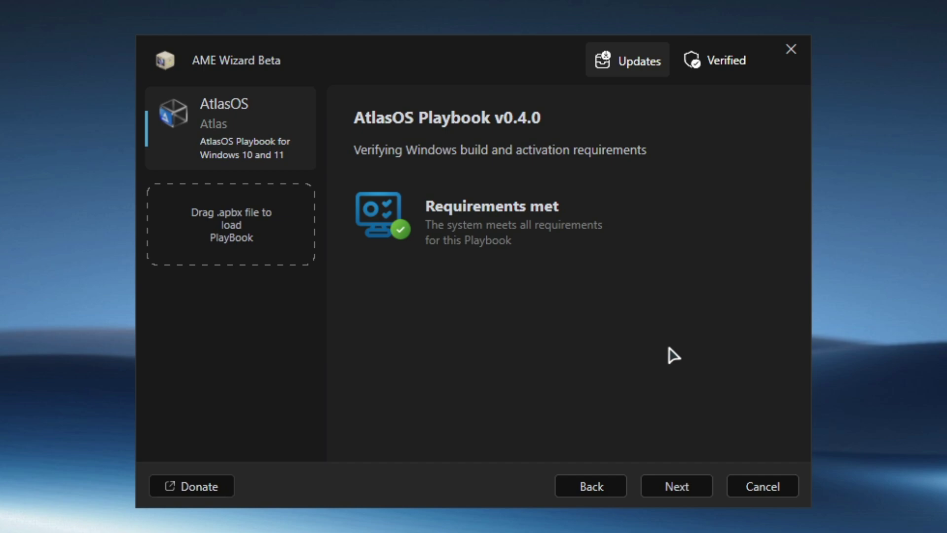
pyautogui.click(674, 491)
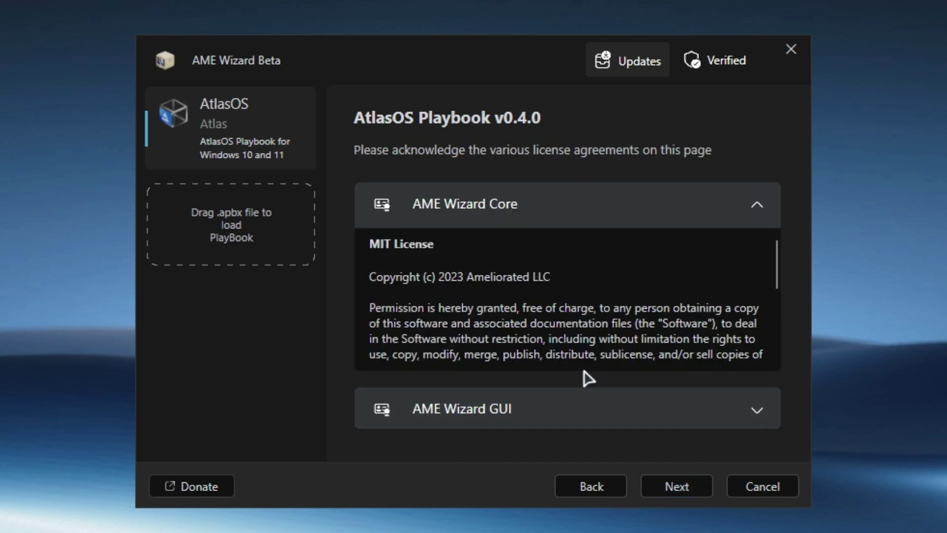
pyautogui.click(685, 491)
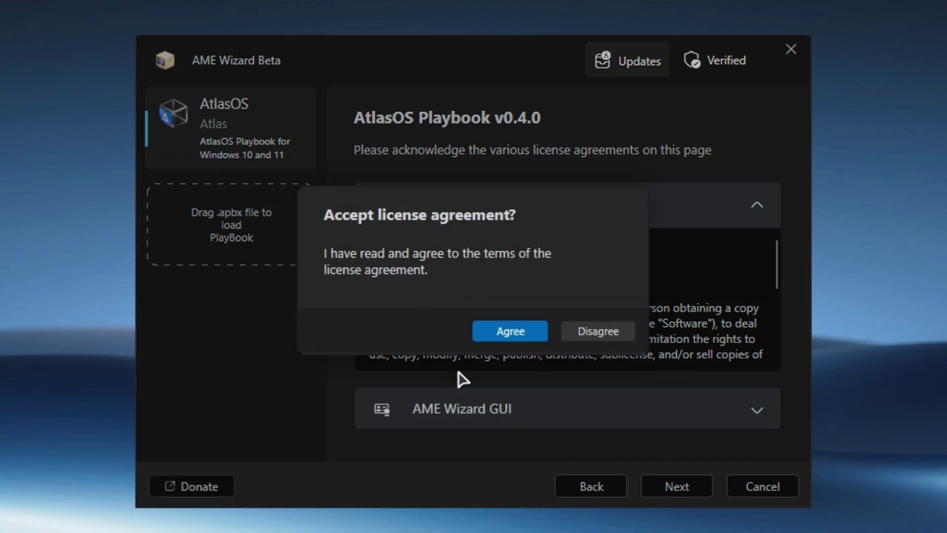
pyautogui.click(504, 337)
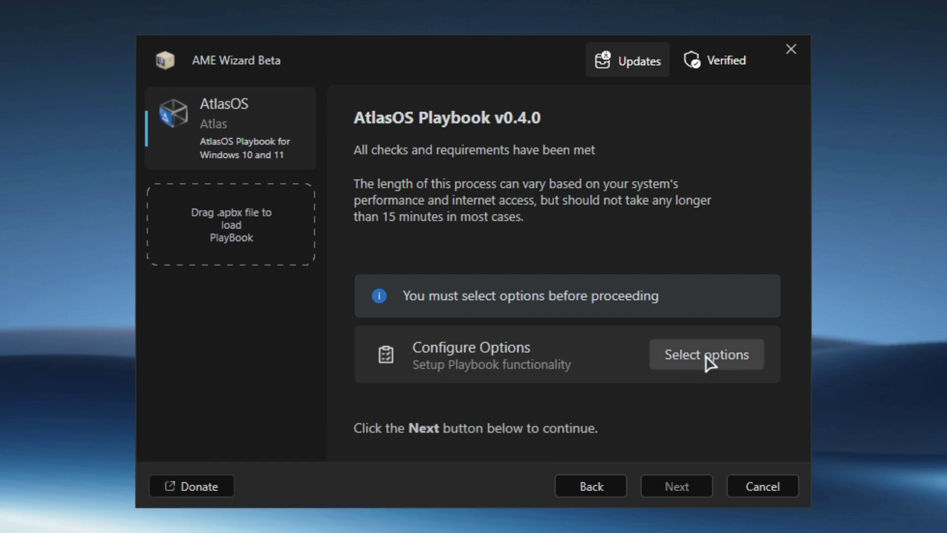
# Step: Configure the playbook security options: disable Defender, keep Default Windows Mitigations and keep Disable Core Isolation selected
pyautogui.click(709, 359)
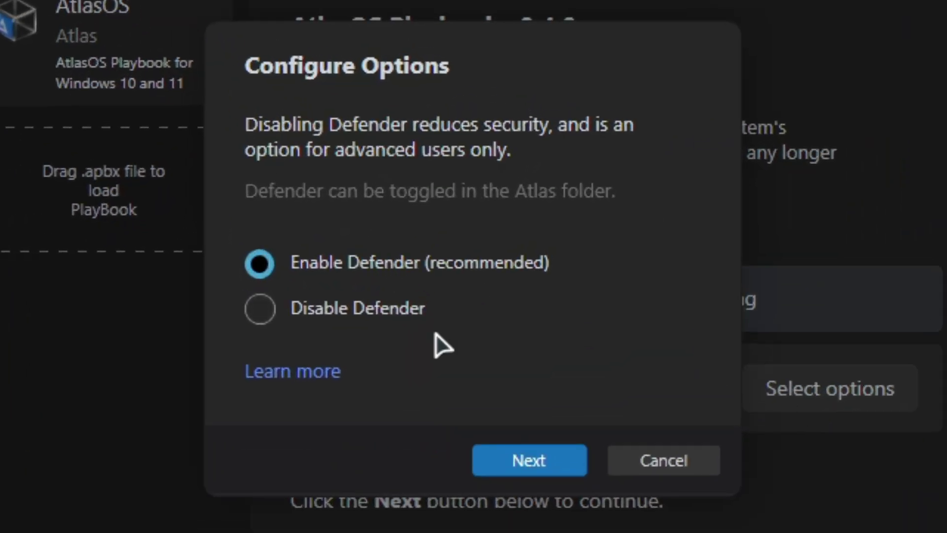
pyautogui.click(350, 318)
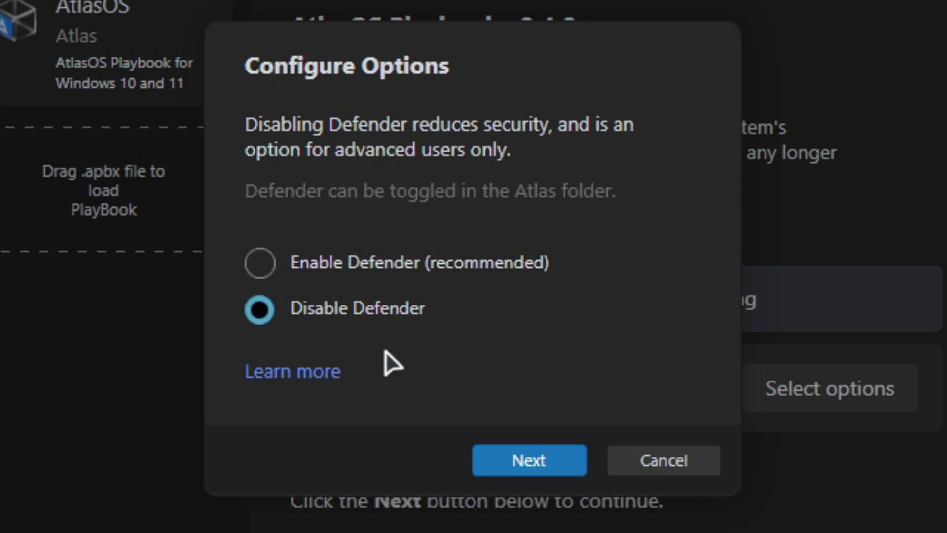
pyautogui.click(533, 463)
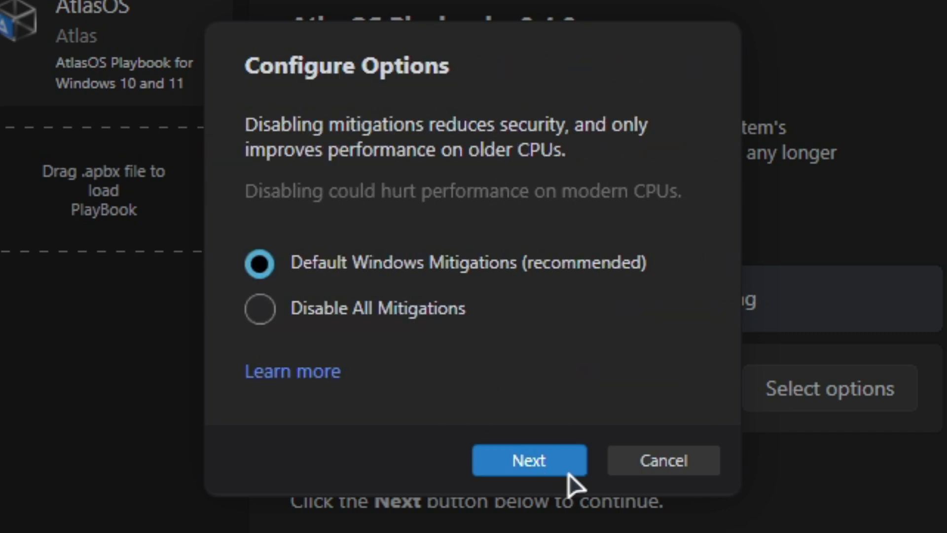
pyautogui.click(545, 472)
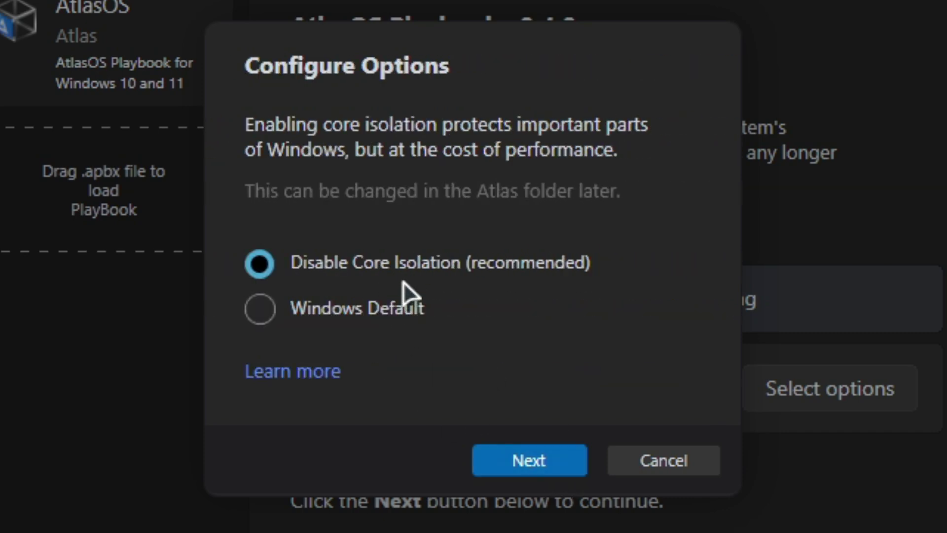
pyautogui.click(535, 468)
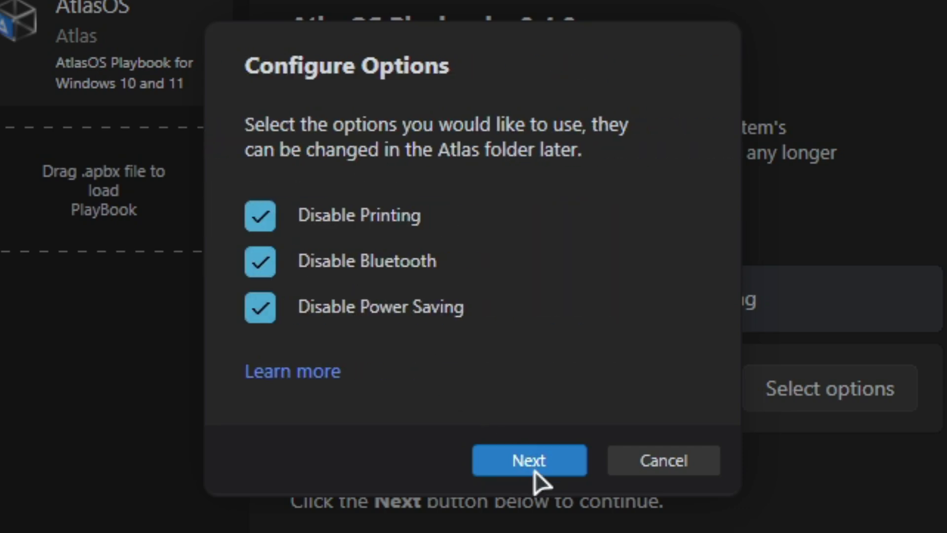
# Step: Keep every option selected for printing, Bluetooth, power saving, hibernation, automatic updates, Snipping Tool, notifications, Microsoft Edge removal and browser installation
pyautogui.click(536, 471)
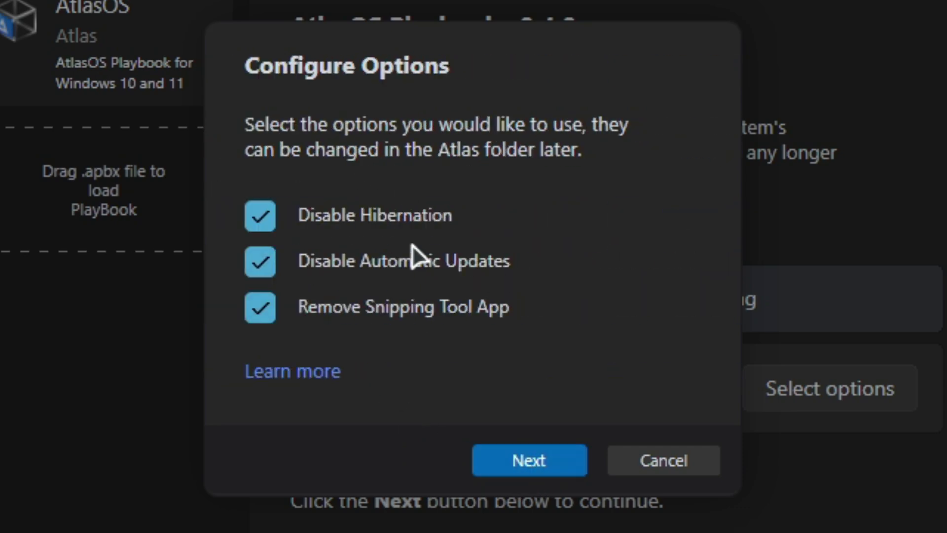
pyautogui.click(536, 470)
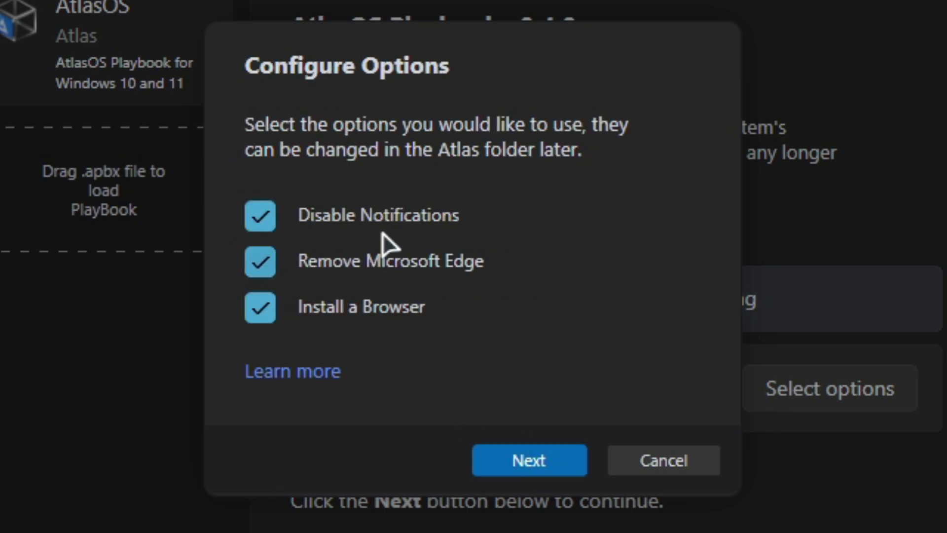
pyautogui.click(546, 469)
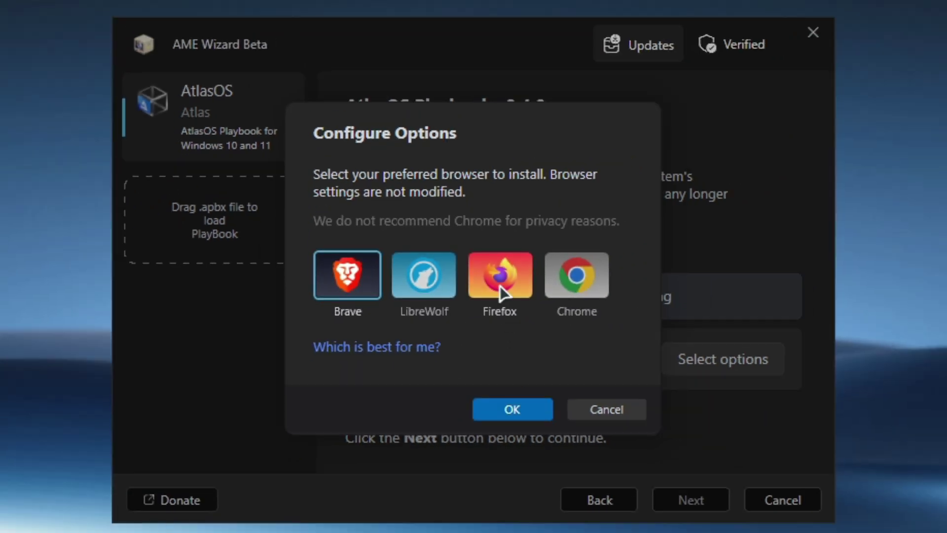
# Step: Choose Firefox as the browser to install, confirm the playbook configuration and proceed with applying the AtlasOS playbook
pyautogui.click(513, 286)
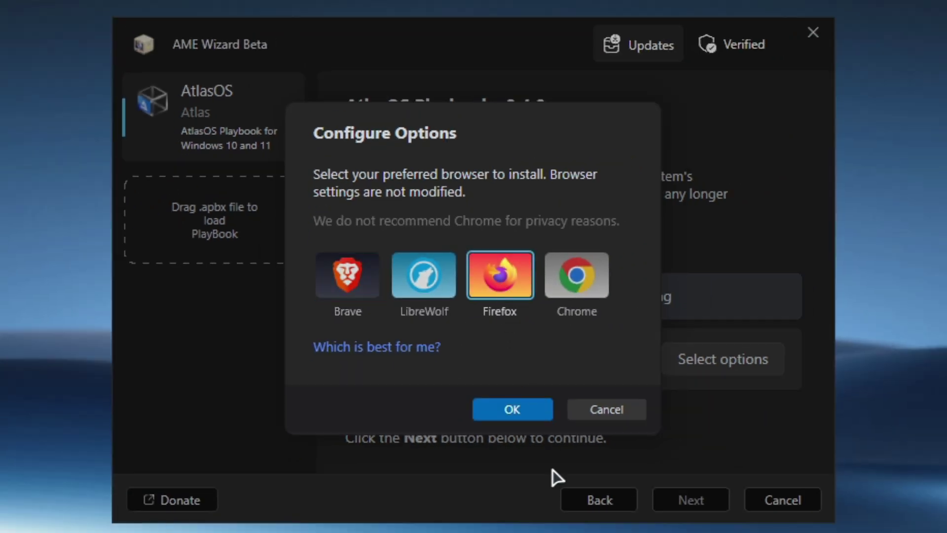
pyautogui.click(513, 407)
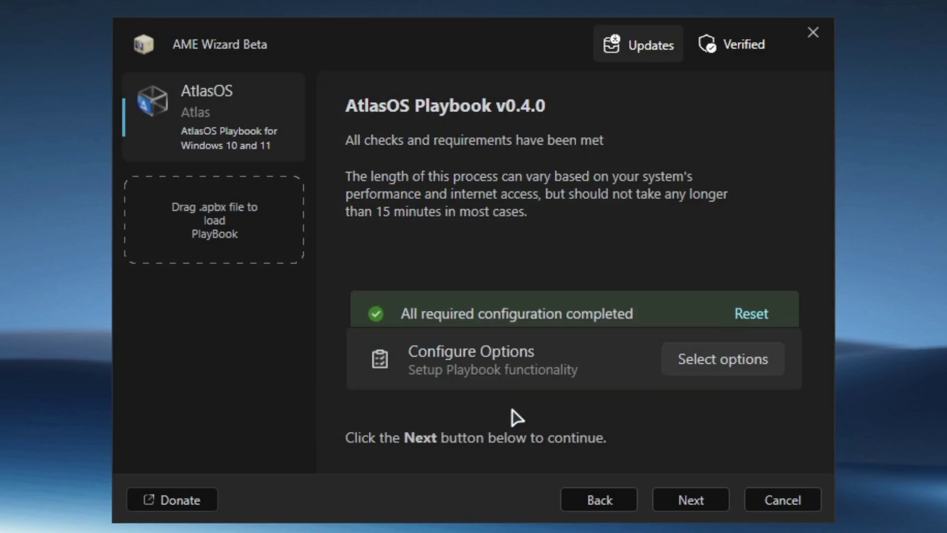
pyautogui.click(689, 500)
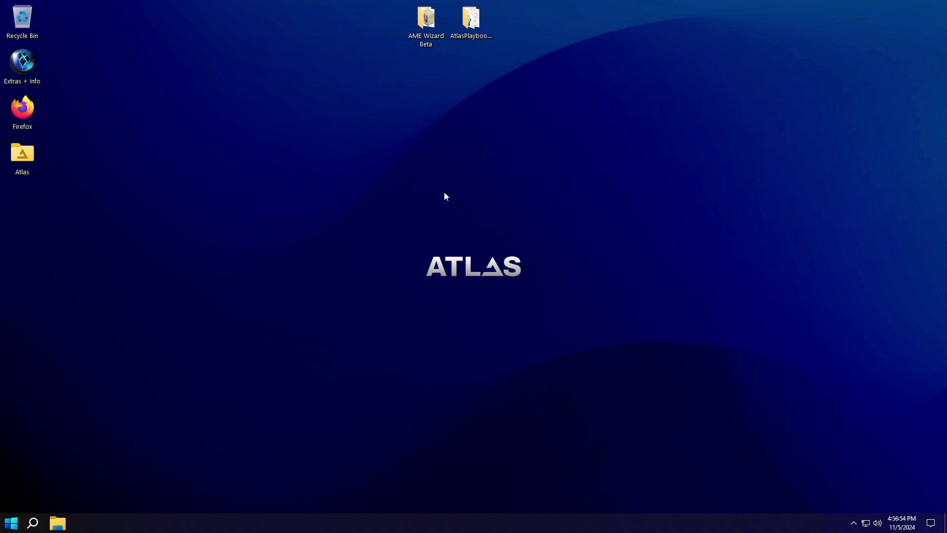
# Step: Open the Atlas folder from the desktop in a maximized window and look through its Software and Drivers subfolders
pyautogui.doubleClick(21, 154)
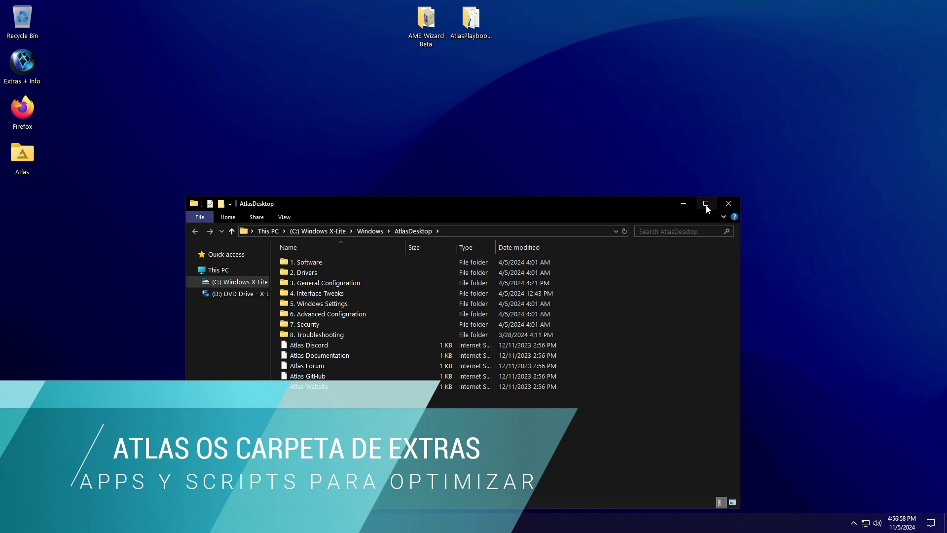
pyautogui.click(706, 204)
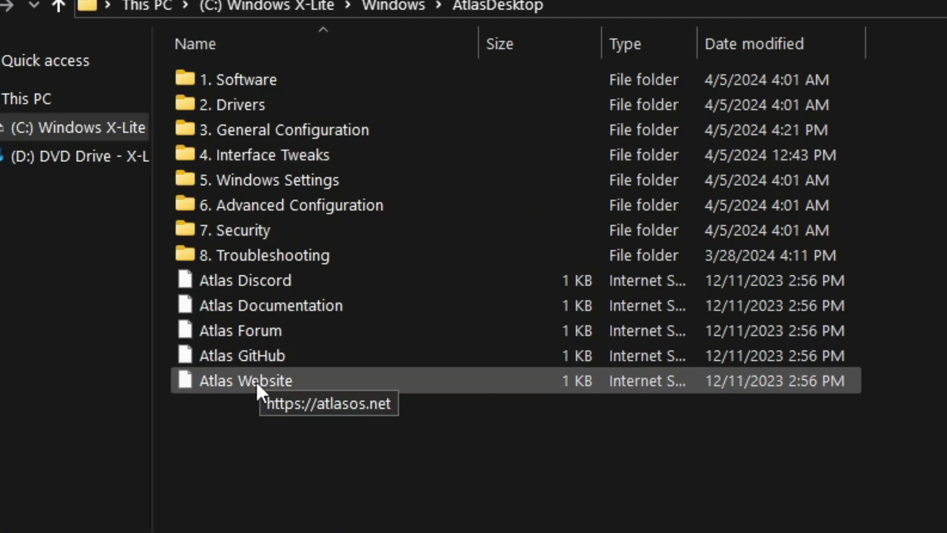
pyautogui.doubleClick(233, 84)
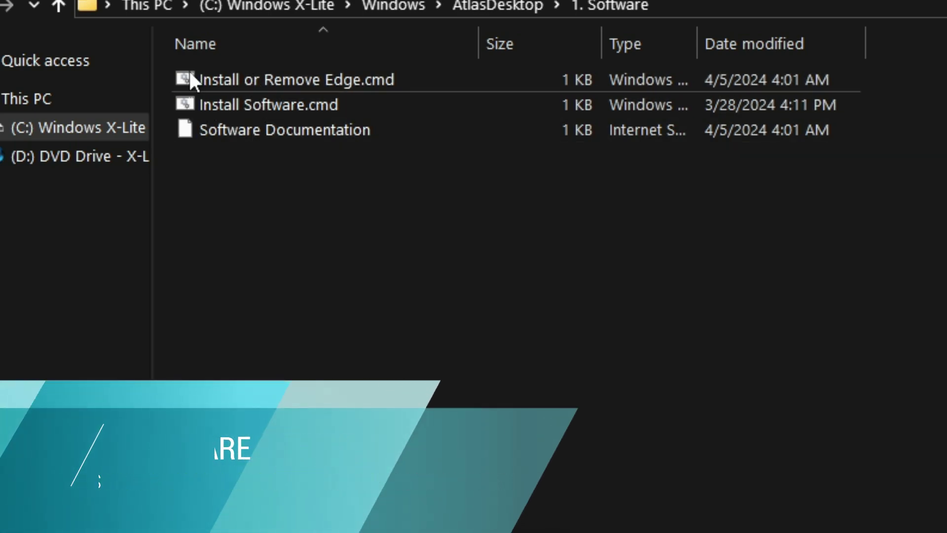
pyautogui.click(57, 6)
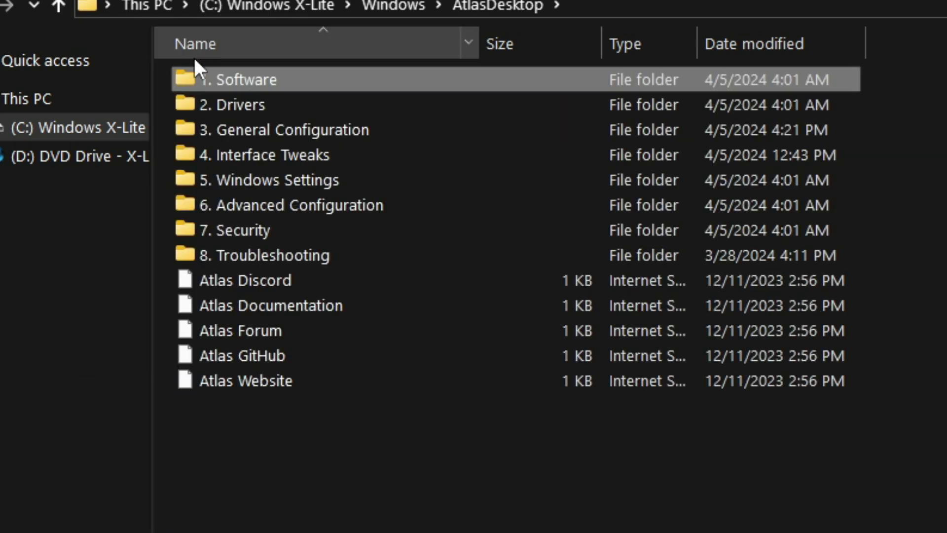
pyautogui.doubleClick(230, 106)
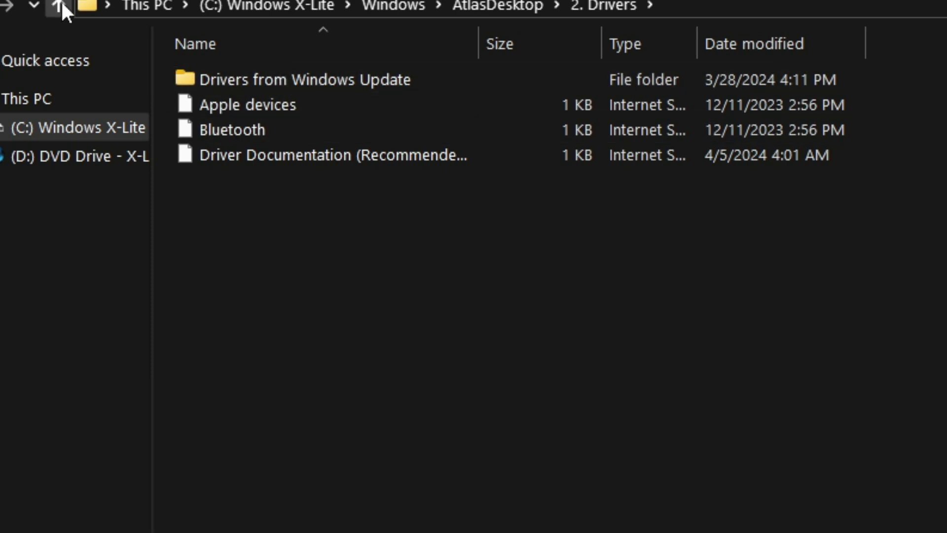
pyautogui.click(61, 4)
# Step: Examine the contents of the General Configuration, Interface Tweaks and Windows Settings folders in AtlasDesktop
pyautogui.doubleClick(226, 132)
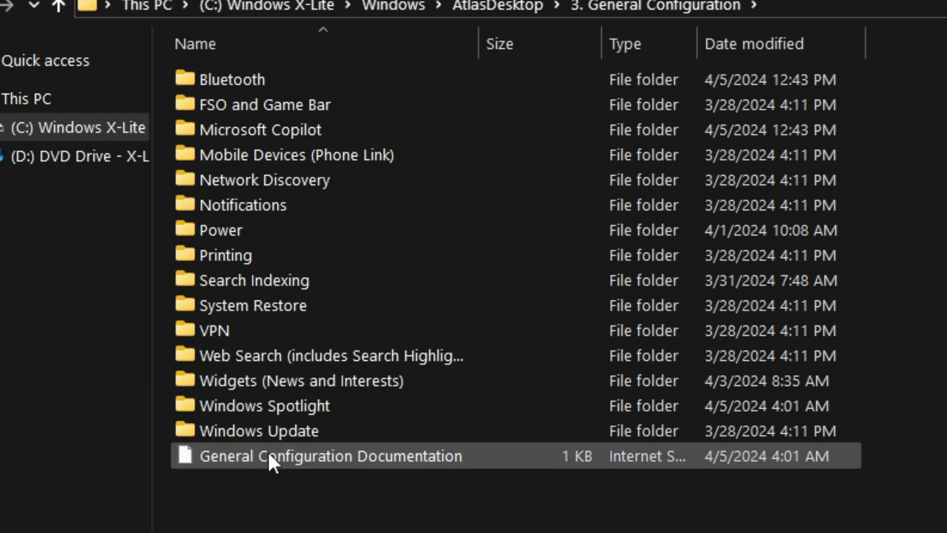
pyautogui.click(58, 5)
pyautogui.doubleClick(246, 156)
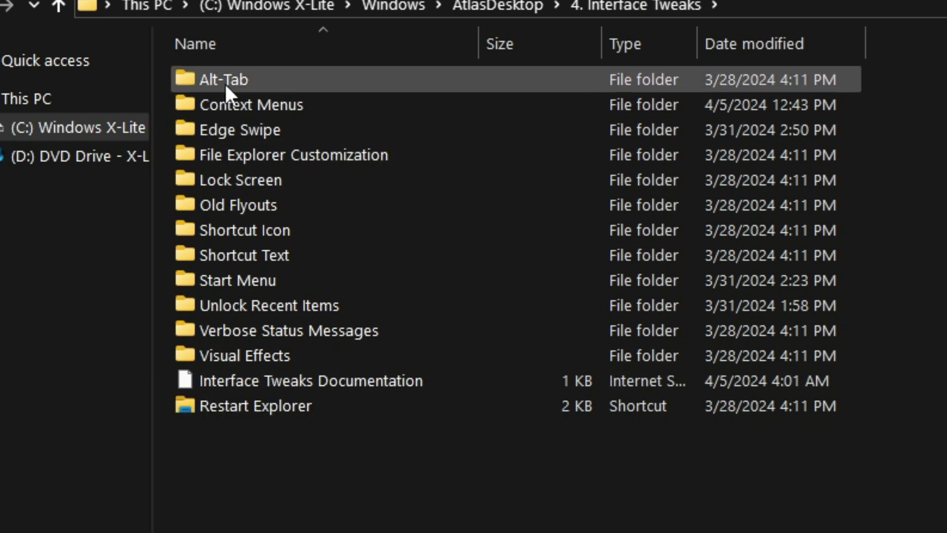
pyautogui.click(62, 4)
pyautogui.doubleClick(244, 175)
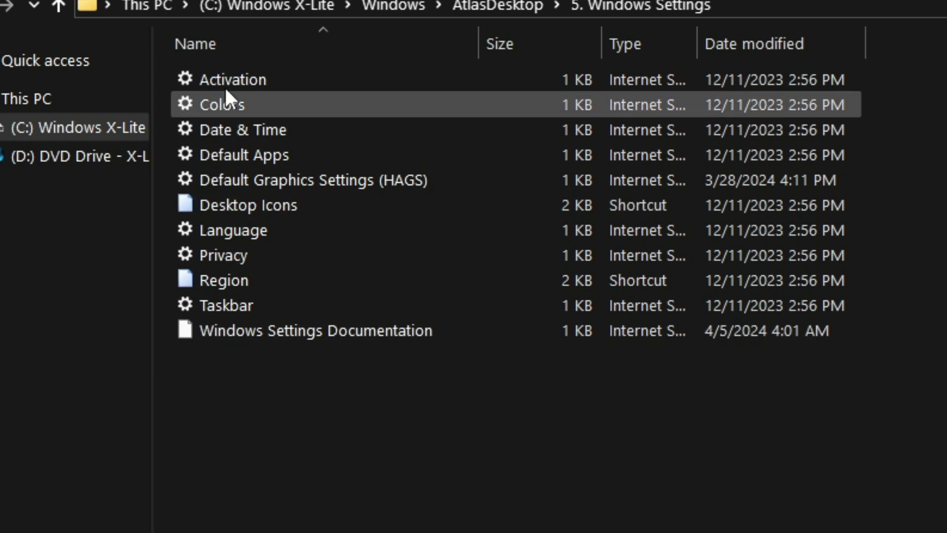
pyautogui.click(60, 6)
# Step: Examine the contents of the Advanced Configuration and Security folders in AtlasDesktop, returning to the parent folder
pyautogui.click(251, 206)
pyautogui.doubleClick(251, 207)
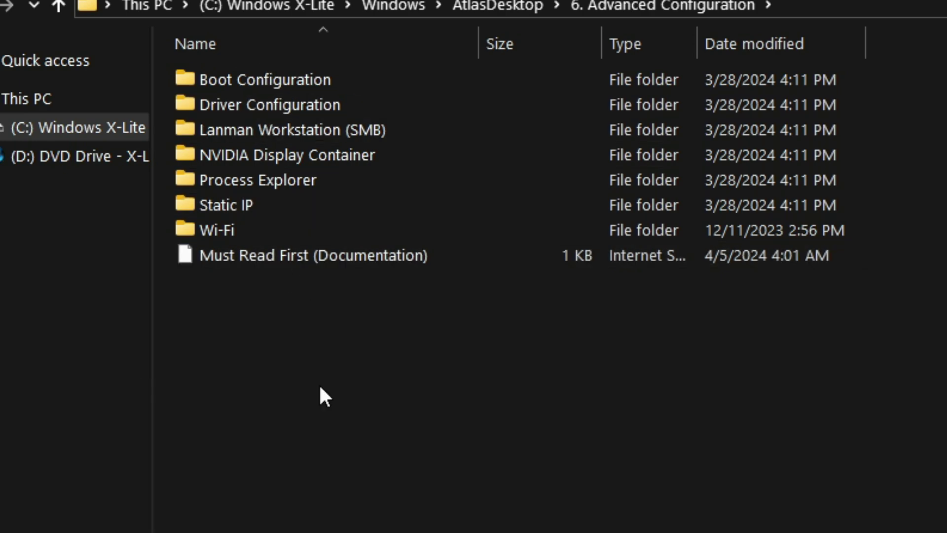
pyautogui.click(61, 6)
pyautogui.doubleClick(217, 228)
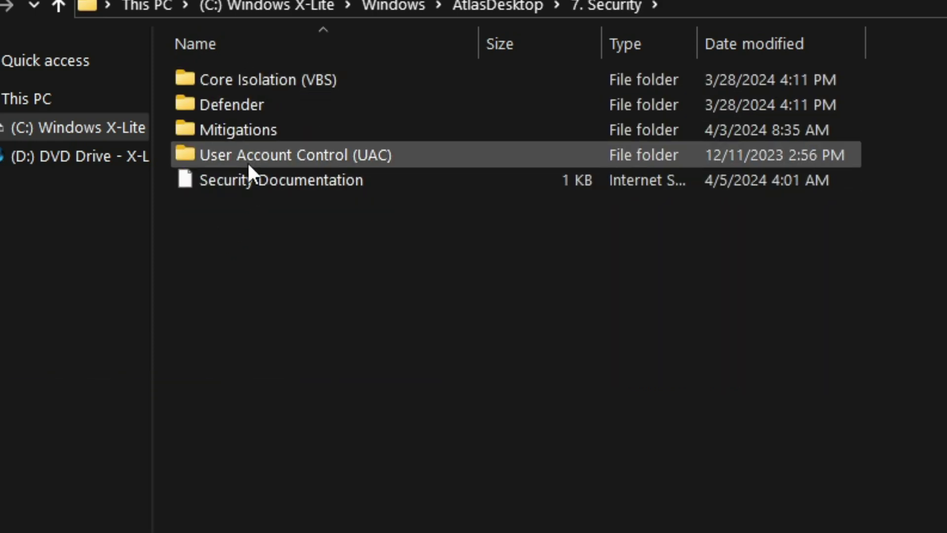
pyautogui.click(61, 5)
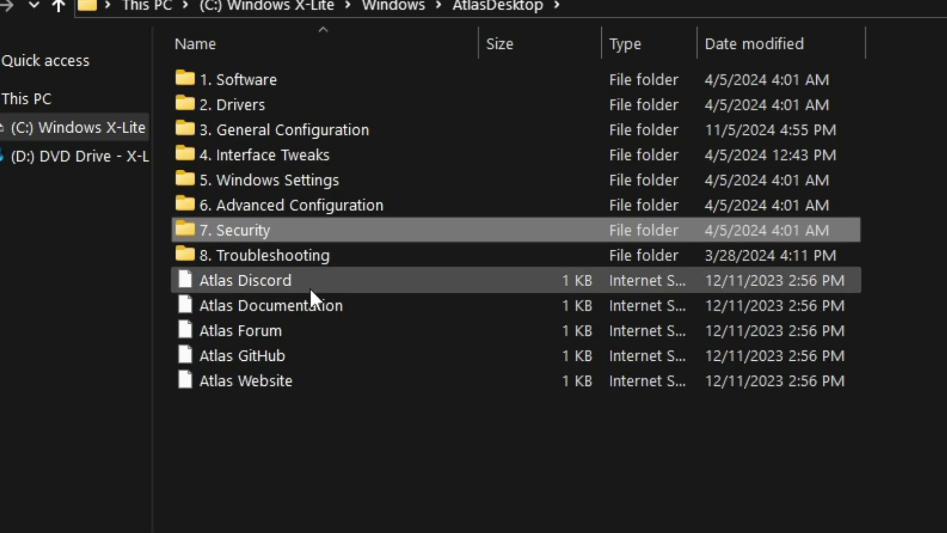
# Step: Examine the contents of the Troubleshooting folder, return to AtlasDesktop and close the folder window
pyautogui.click(306, 255)
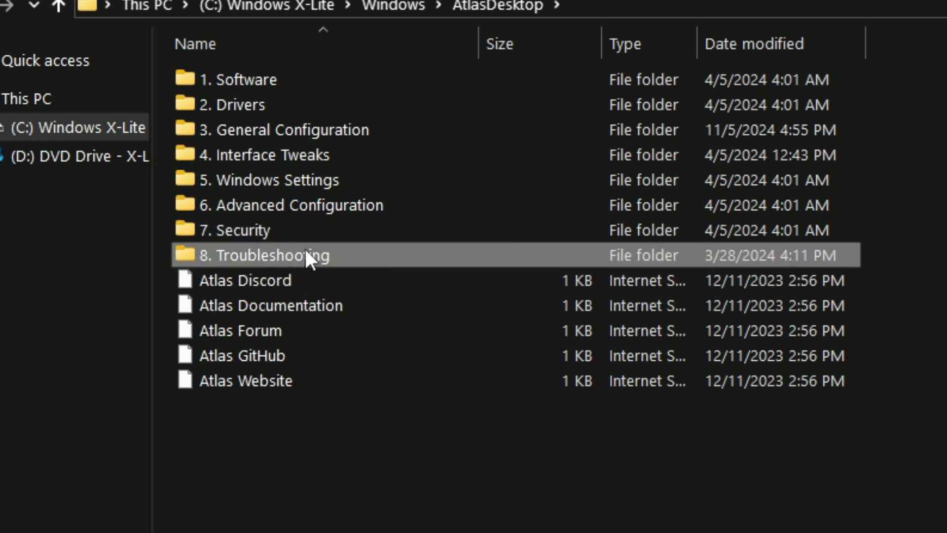
pyautogui.doubleClick(306, 255)
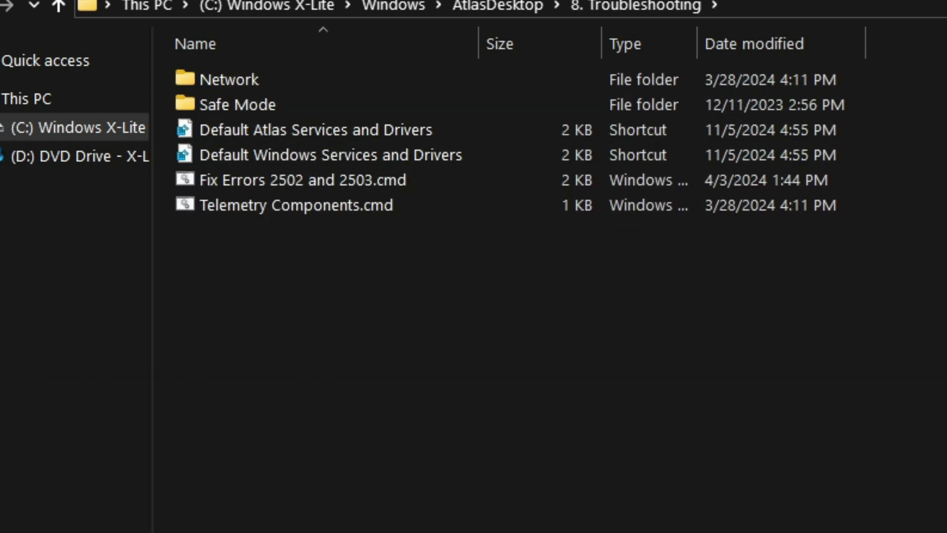
pyautogui.click(56, 7)
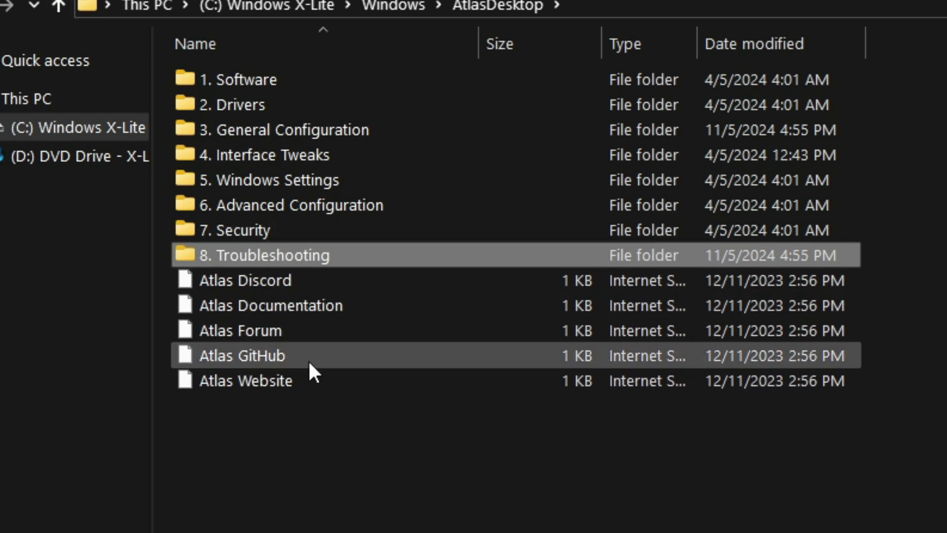
pyautogui.click(939, 5)
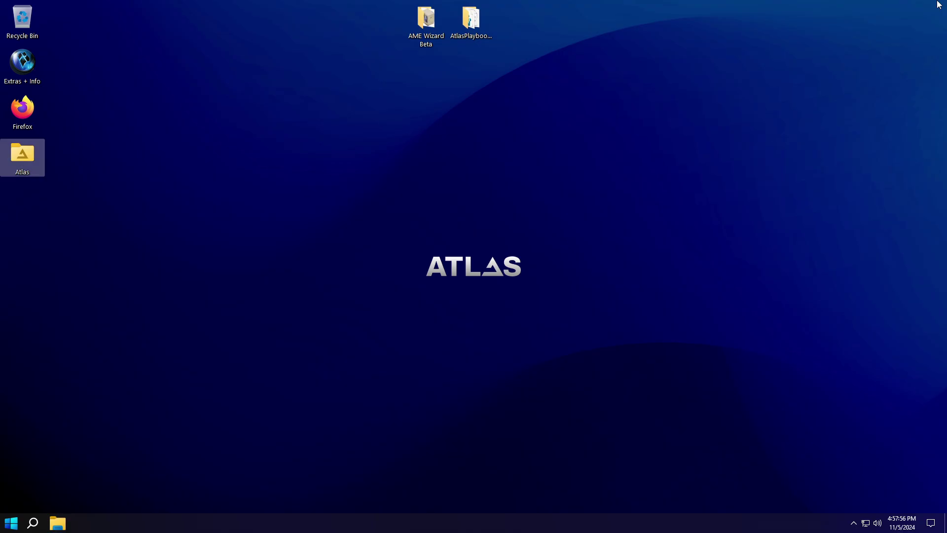
# Step: Check the running processes and the CPU and memory performance in Task Manager, and close it
pyautogui.rightClick(499, 520)
pyautogui.click(529, 472)
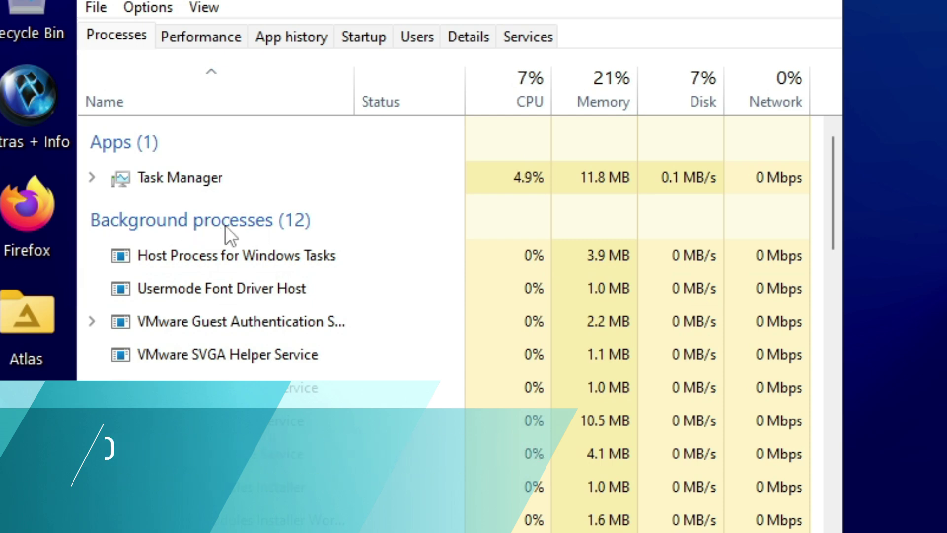
pyautogui.click(202, 36)
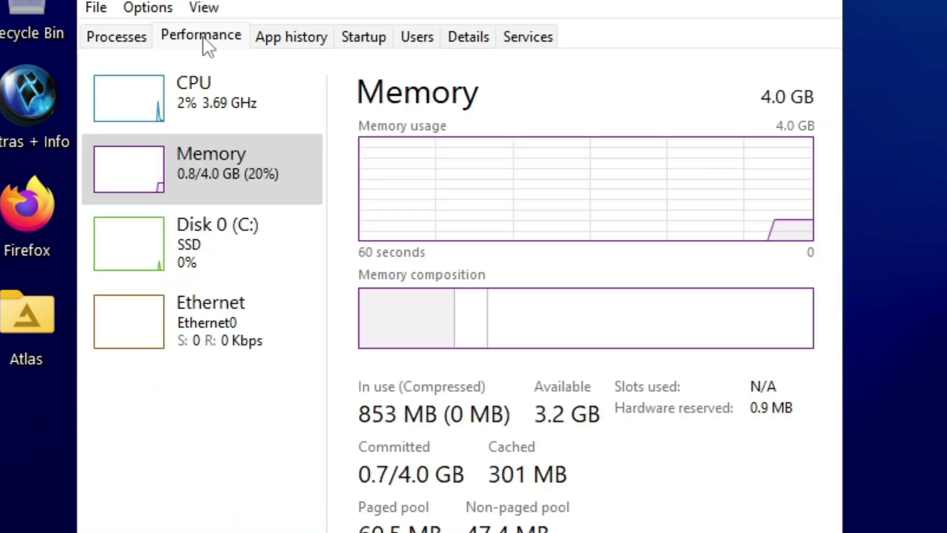
pyautogui.click(220, 93)
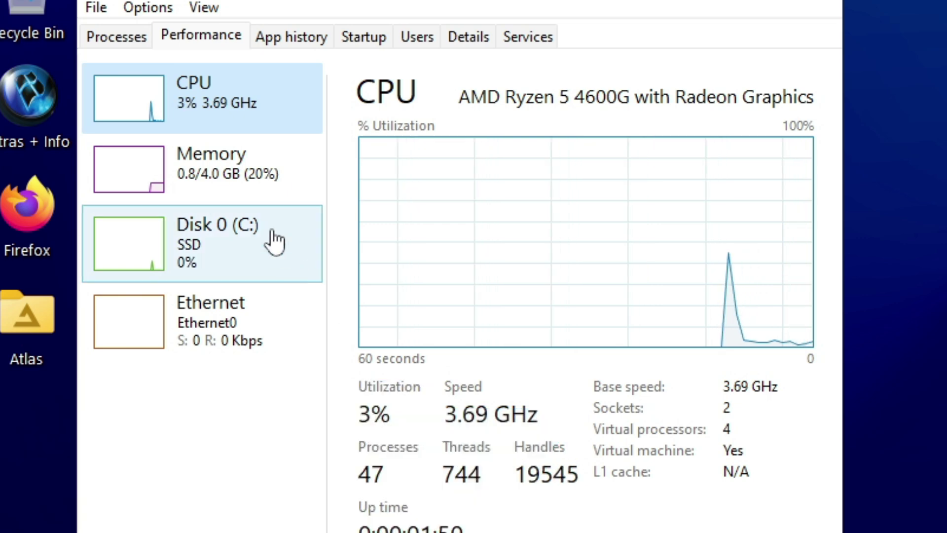
pyautogui.click(232, 192)
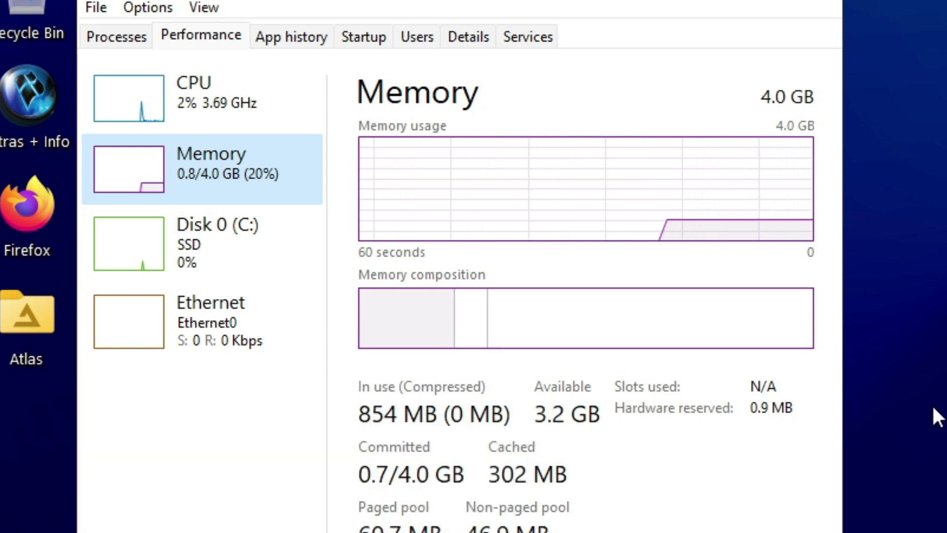
pyautogui.click(816, 1)
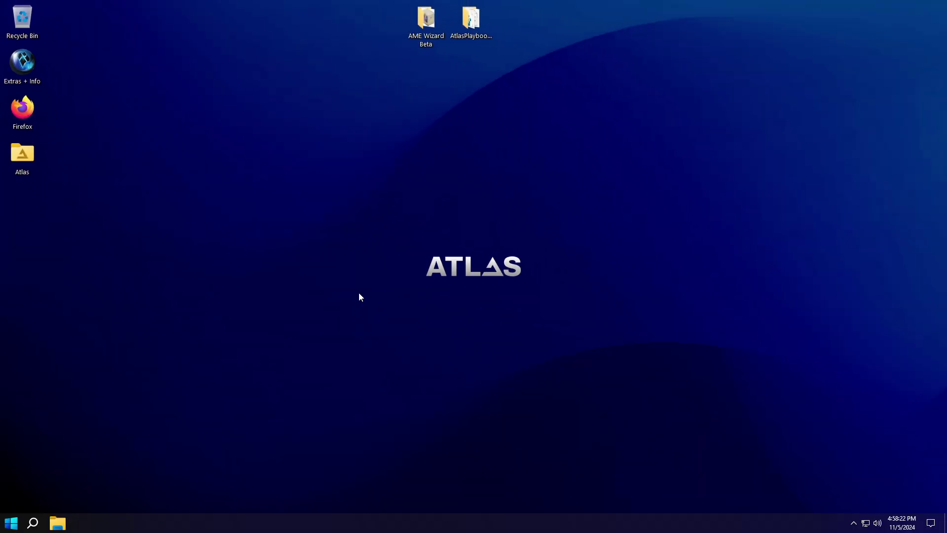
# Step: Launch Firefox in a maximized window and skip through its welcome screens to start browsing
pyautogui.click(33, 108)
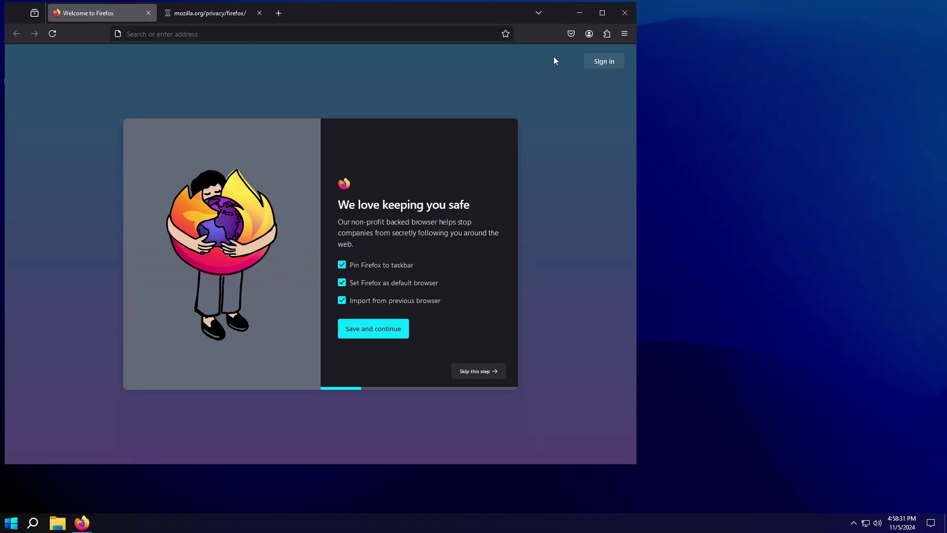
pyautogui.click(602, 13)
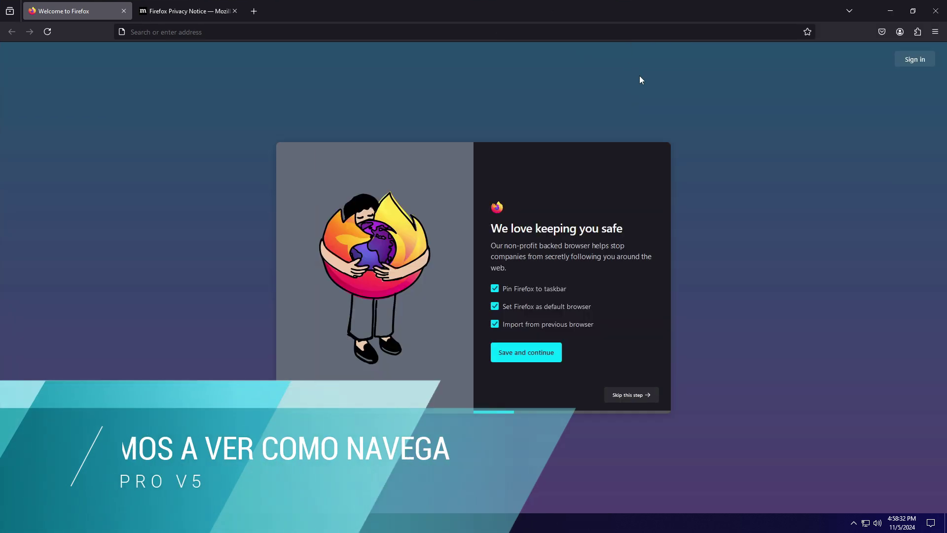
pyautogui.click(632, 400)
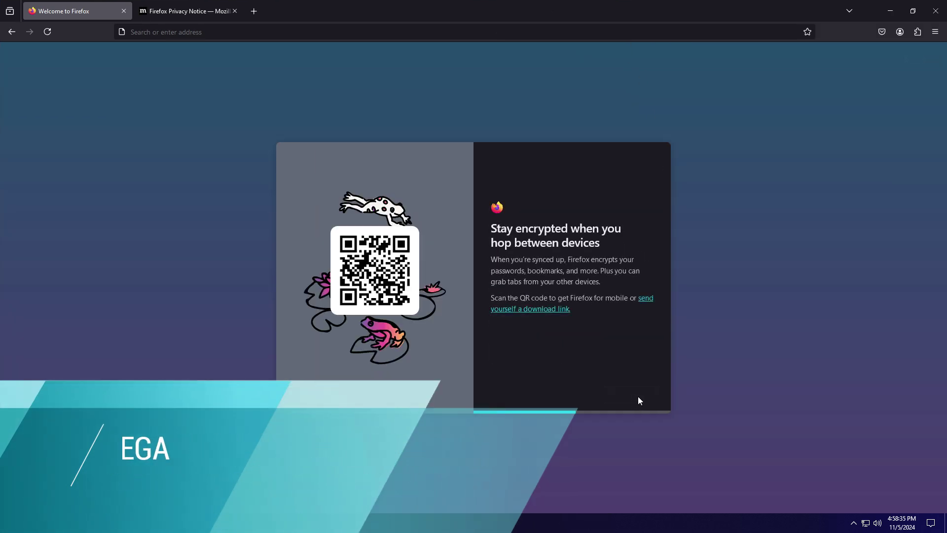
pyautogui.click(638, 400)
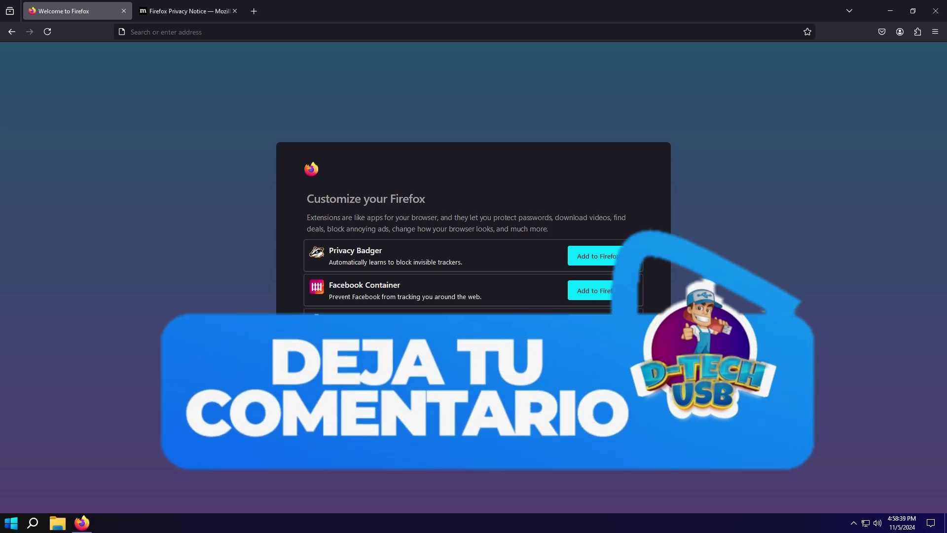
pyautogui.click(617, 380)
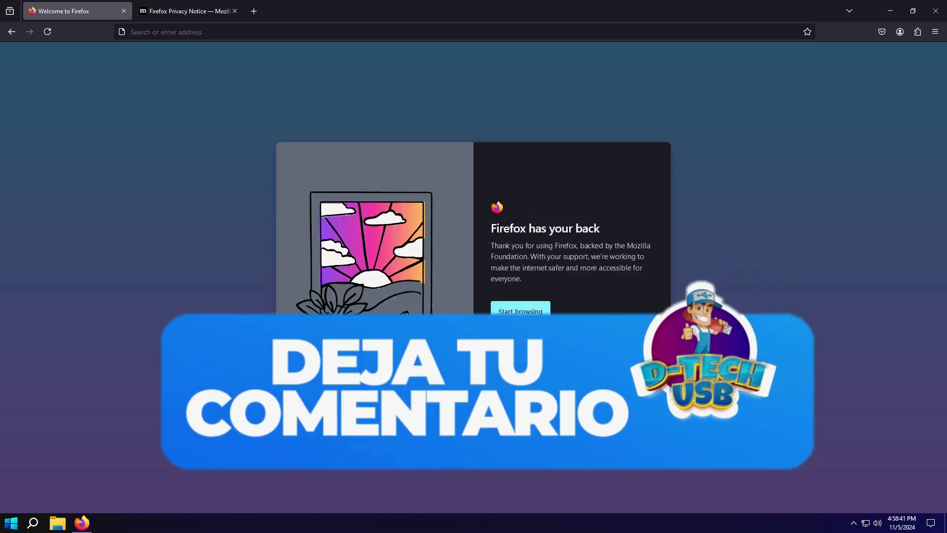
pyautogui.press('Return')
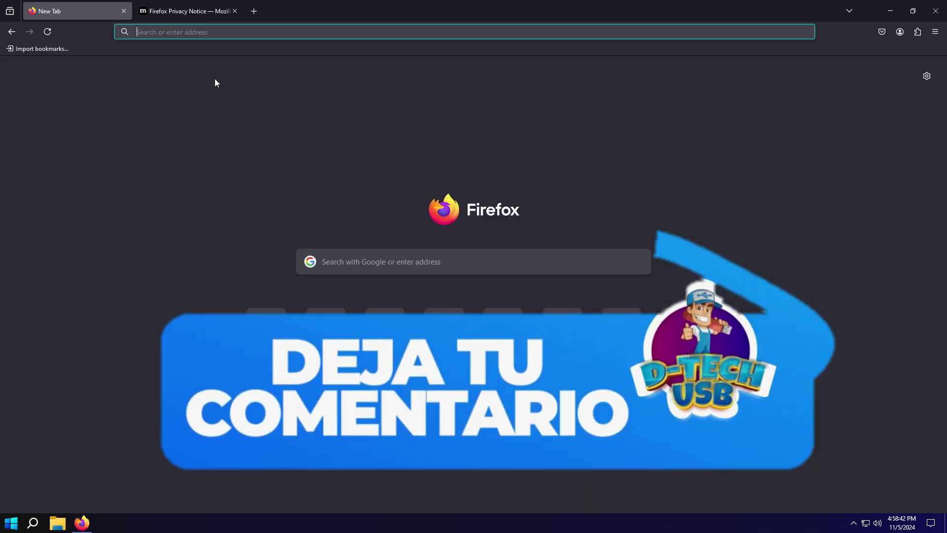
# Step: Close the Firefox Privacy Notice tab, open YouTube and search for "dtech usb english"
pyautogui.click(235, 11)
pyautogui.click(434, 327)
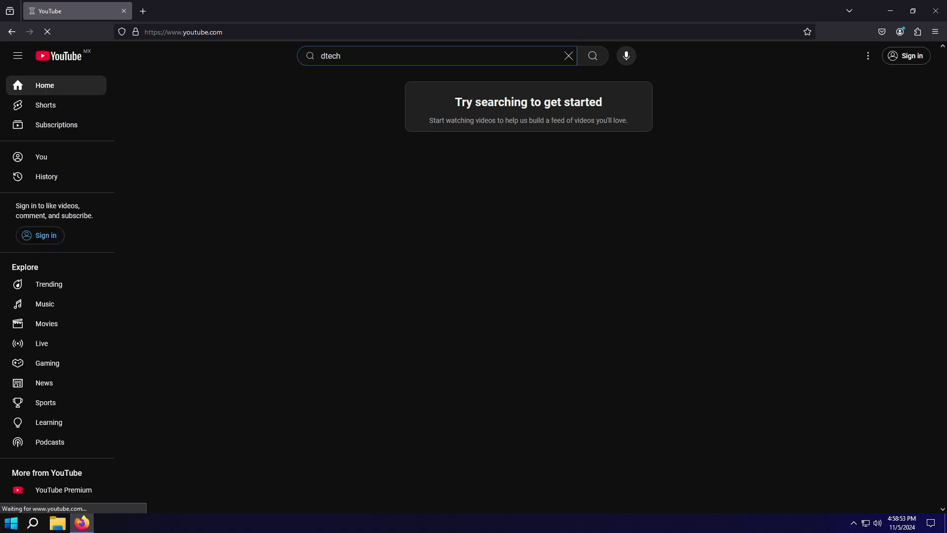
pyautogui.write('usb english')
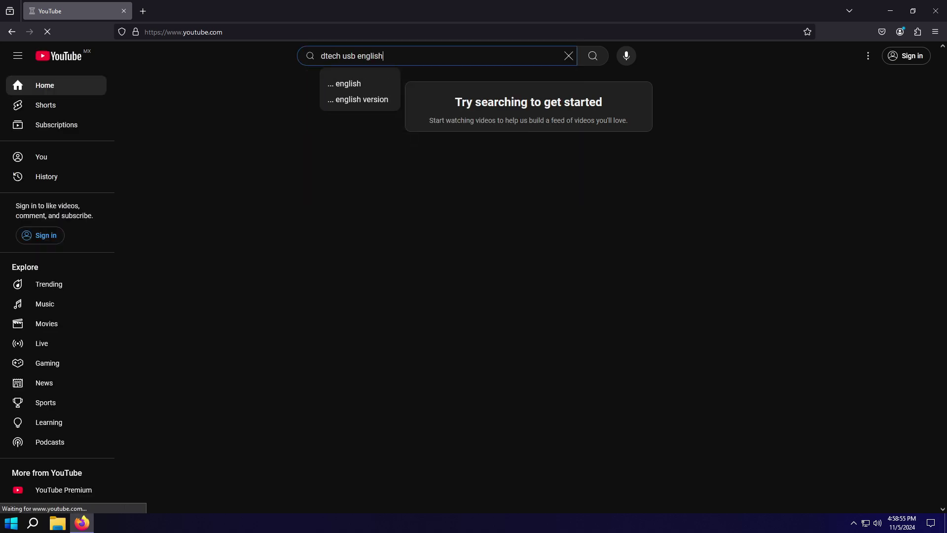
pyautogui.click(603, 55)
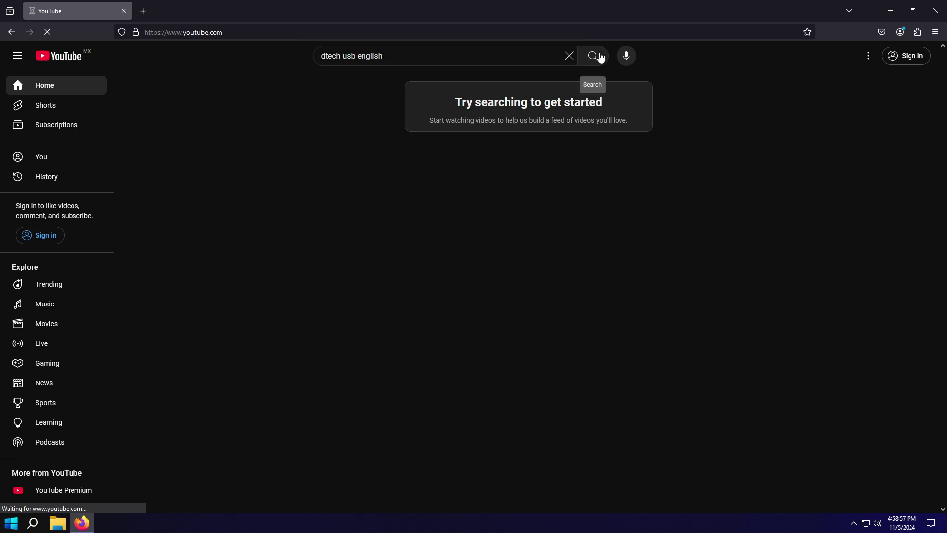
# Step: Open the D-TECH USB | SYSTEMS channel from the search results, pause its featured video and look through the channel's home page
pyautogui.scroll(-2, 535, 239)
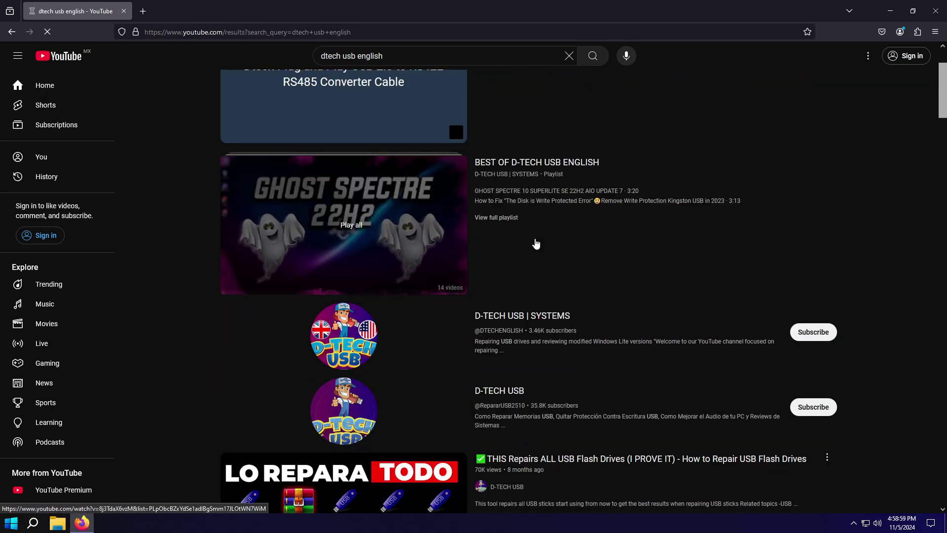
pyautogui.click(525, 322)
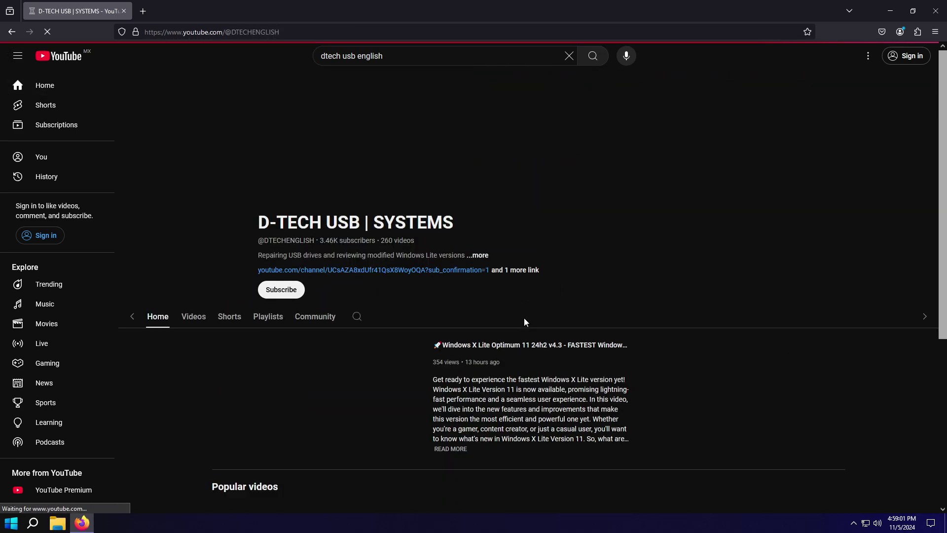
pyautogui.click(227, 449)
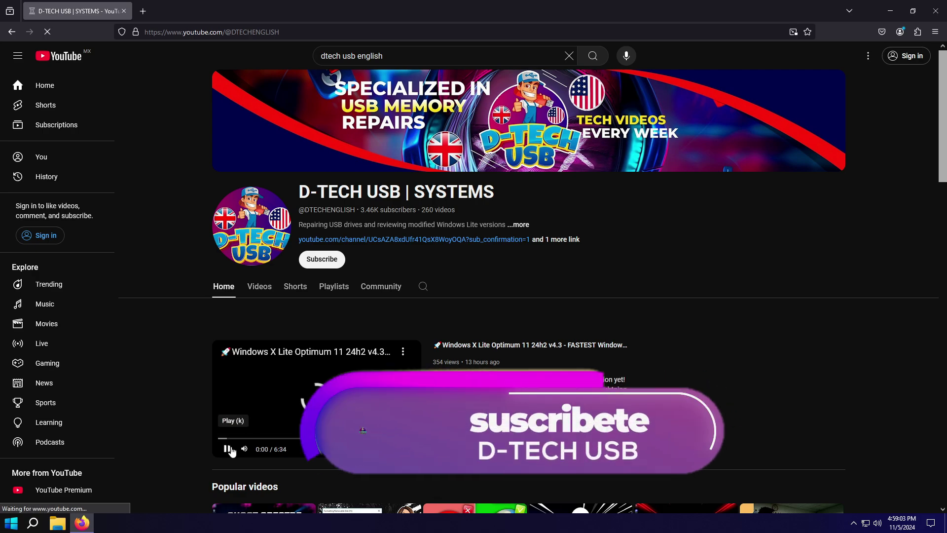
pyautogui.scroll(-10, 517, 375)
pyautogui.scroll(-5, 517, 375)
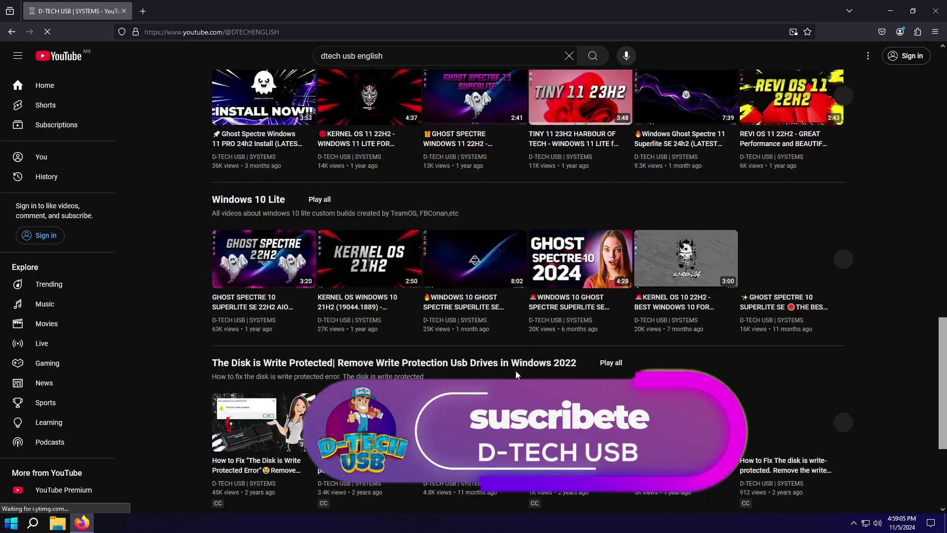
pyautogui.scroll(15, 517, 375)
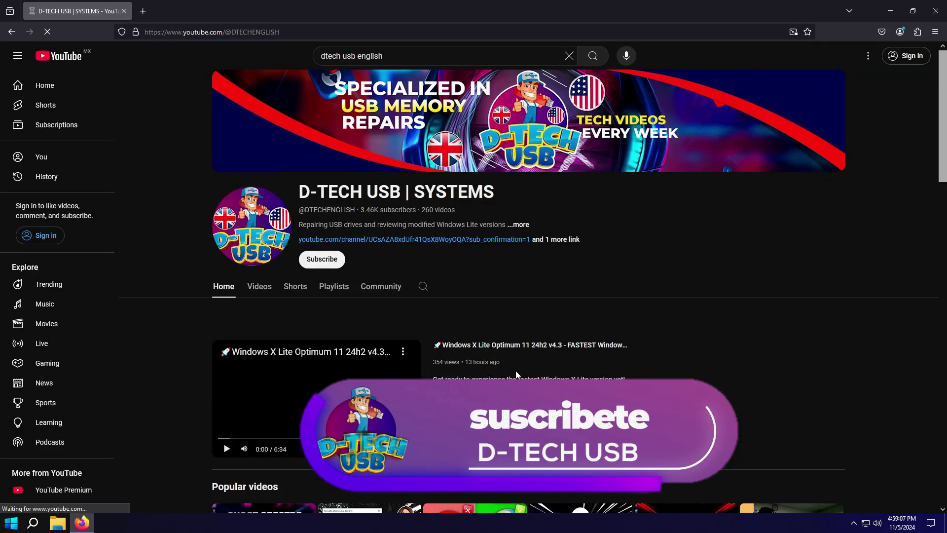
# Step: Search for "pexels" in a new tab, open the Pexels site and browse its free stock photos
pyautogui.click(148, 12)
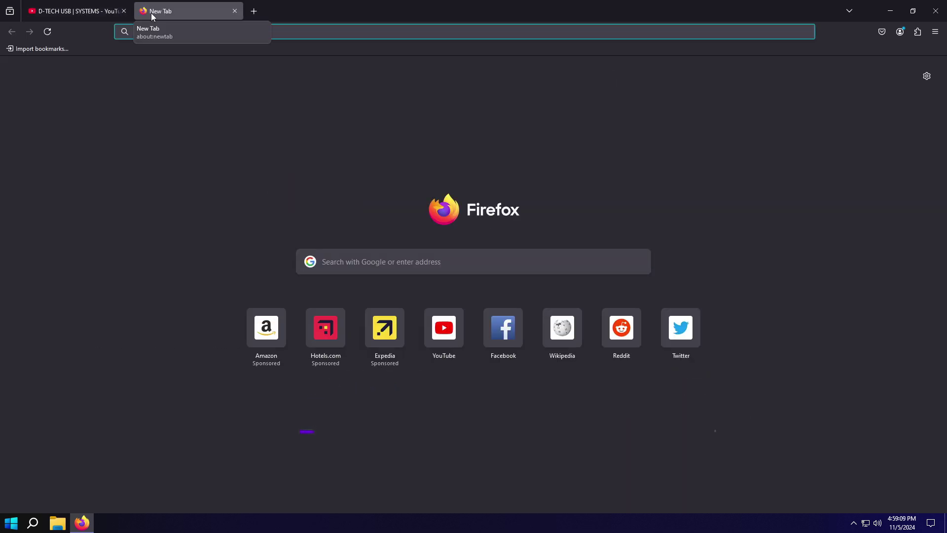
pyautogui.write('pexels')
pyautogui.press('Return')
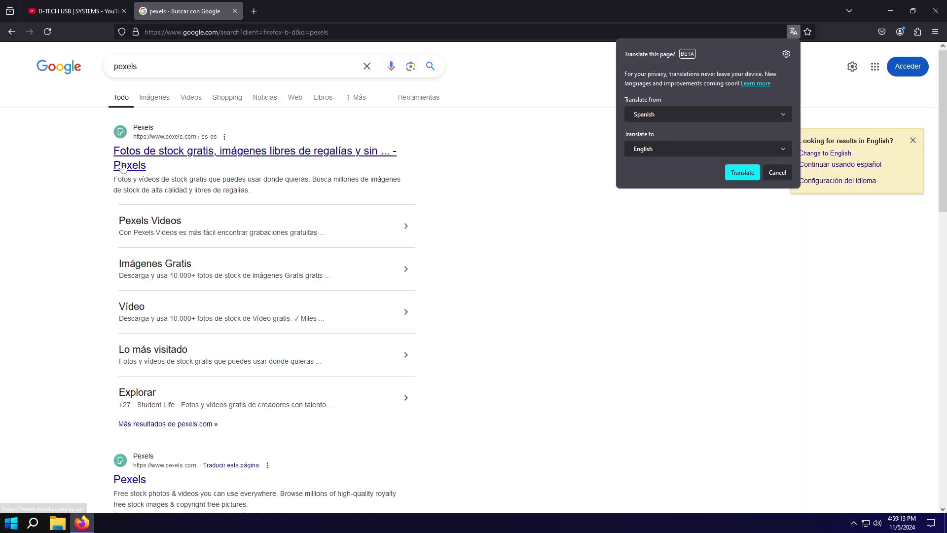
pyautogui.click(123, 168)
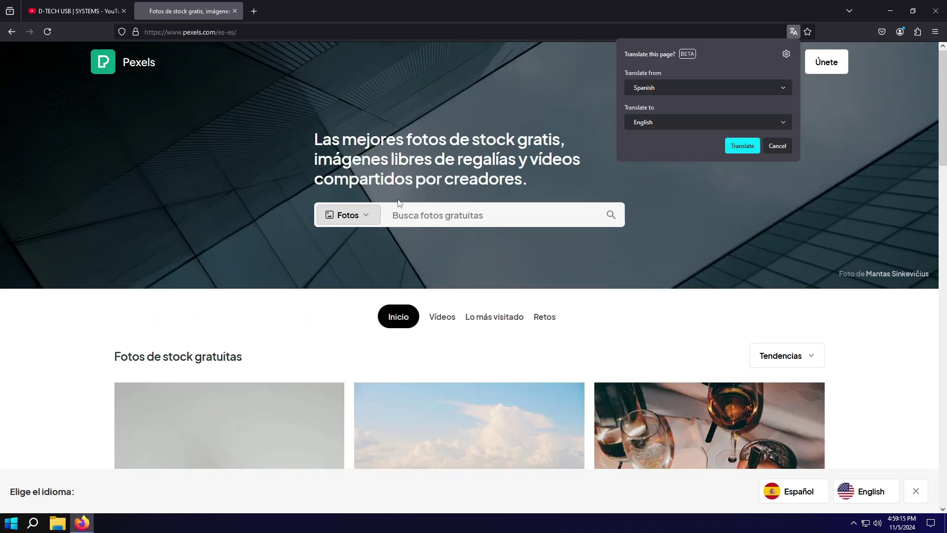
pyautogui.scroll(-15, 400, 204)
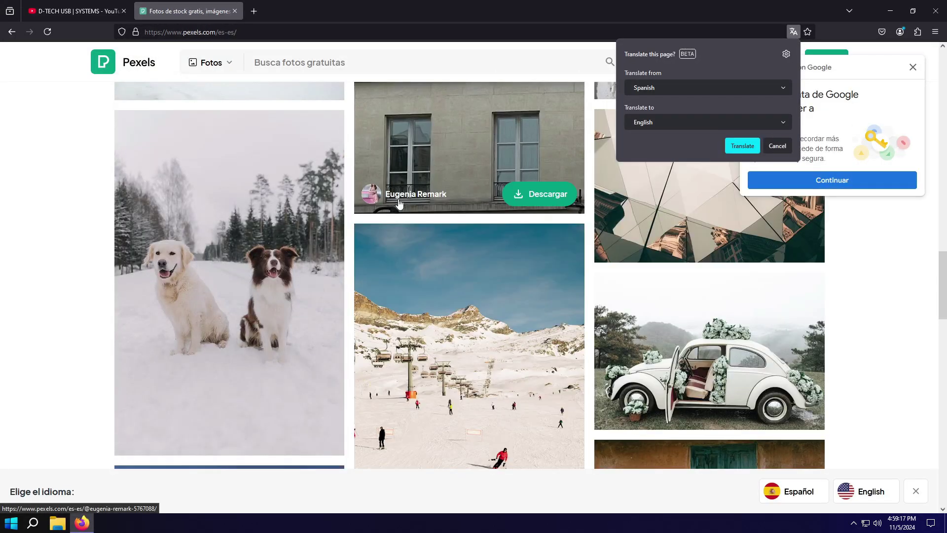
pyautogui.scroll(10, 399, 203)
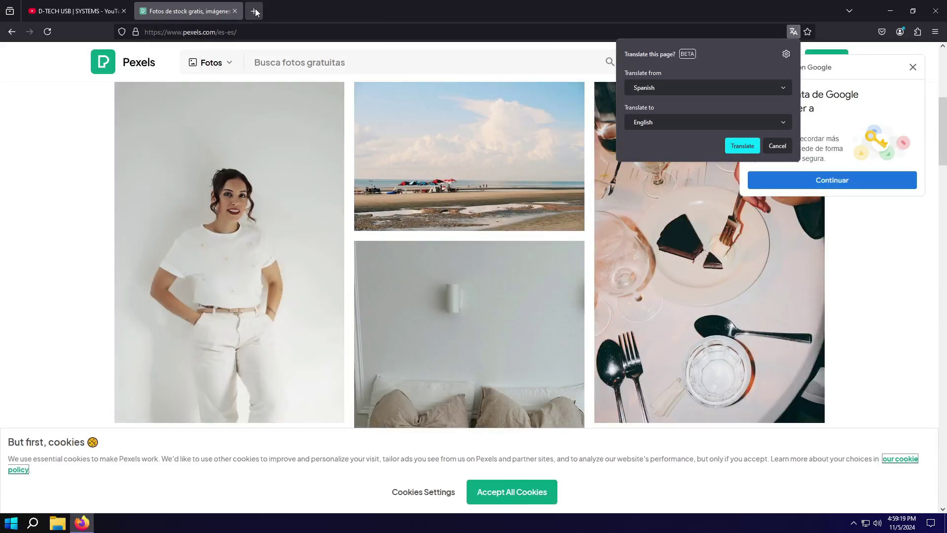
# Step: Search for "audionautix" in another new tab, open the Audionautix site and look through its free music home page
pyautogui.click(255, 11)
pyautogui.write('ud')
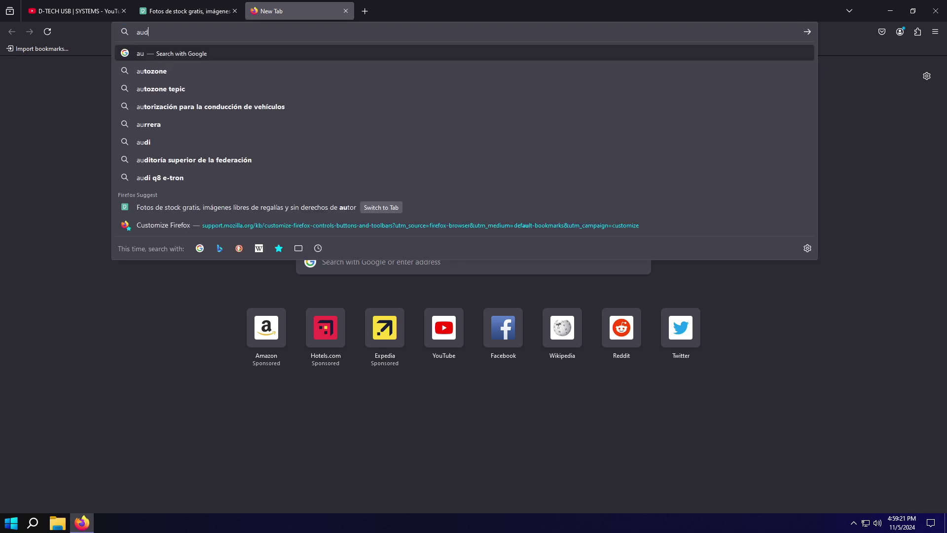
pyautogui.write('ionautix')
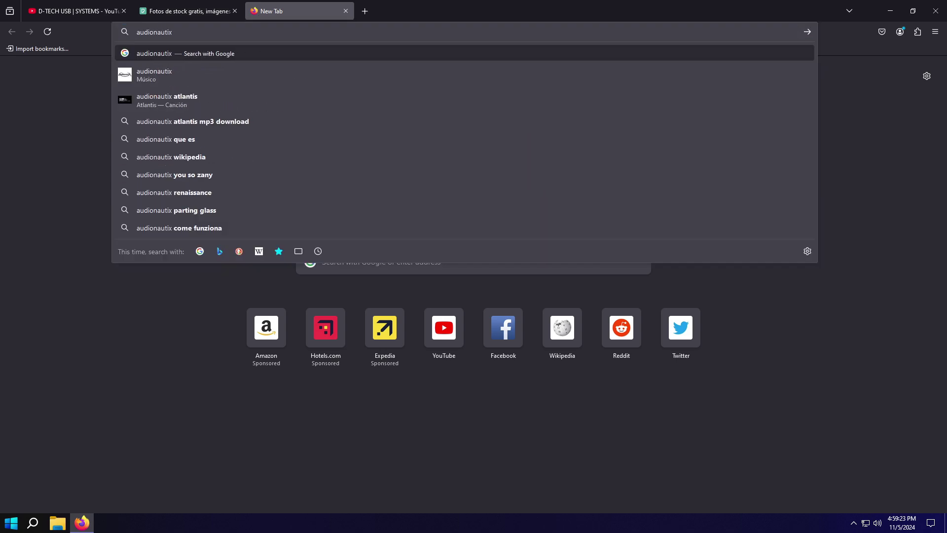
pyautogui.click(177, 52)
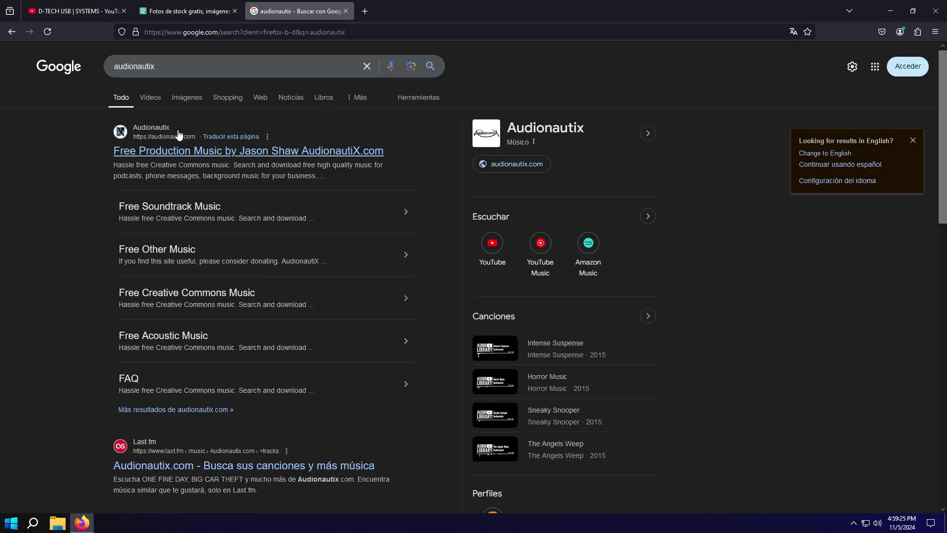
pyautogui.click(172, 152)
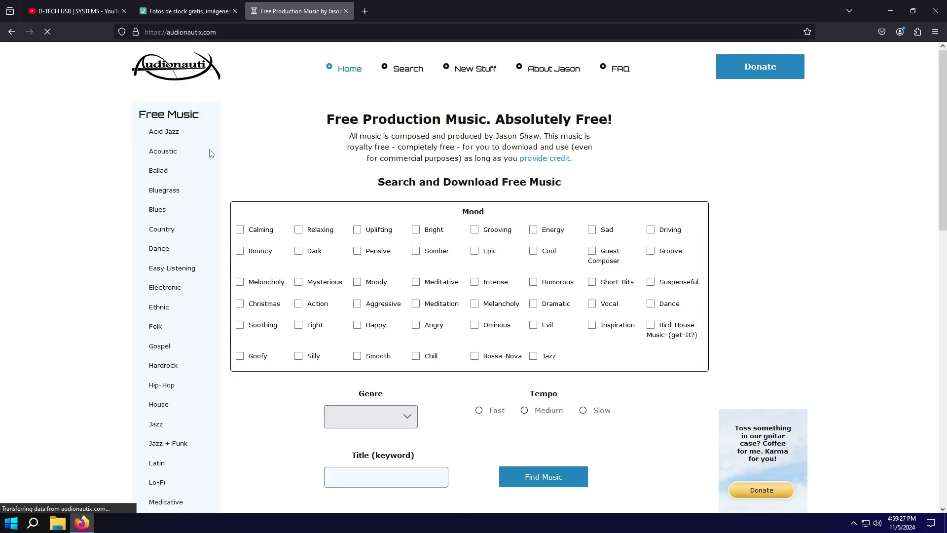
pyautogui.scroll(-12, 478, 211)
pyautogui.scroll(10, 478, 211)
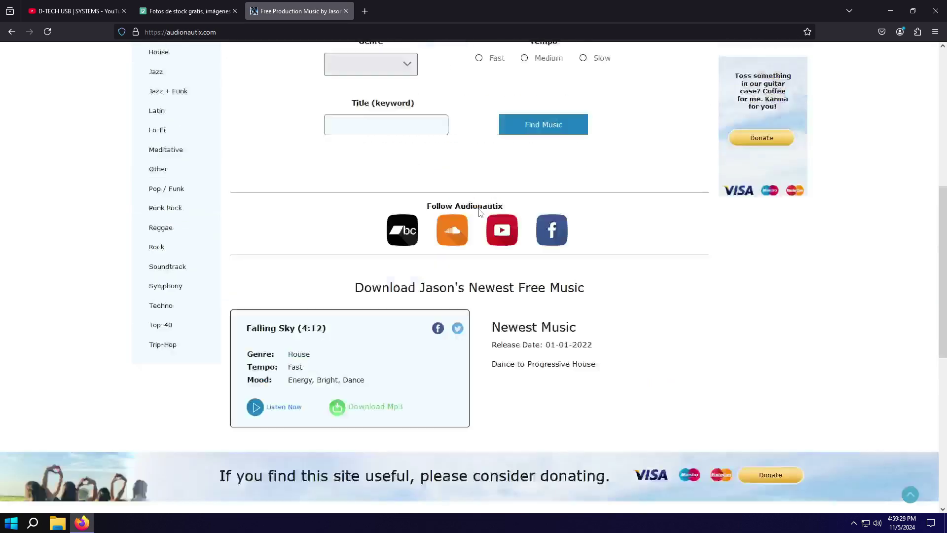
pyautogui.scroll(4, 481, 212)
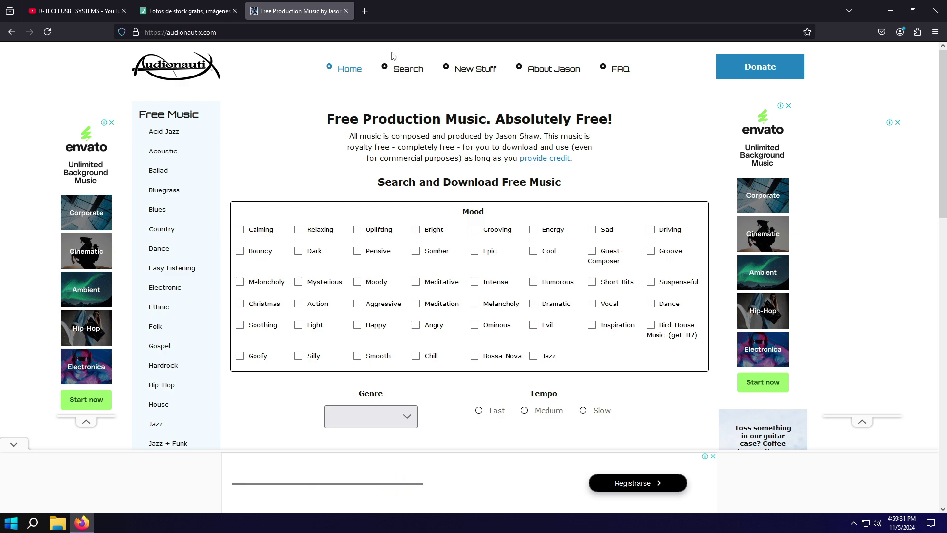
# Step: Minimize Firefox, check the processes and the CPU and memory usage in Task Manager with three tabs open, and close Task Manager
pyautogui.click(888, 12)
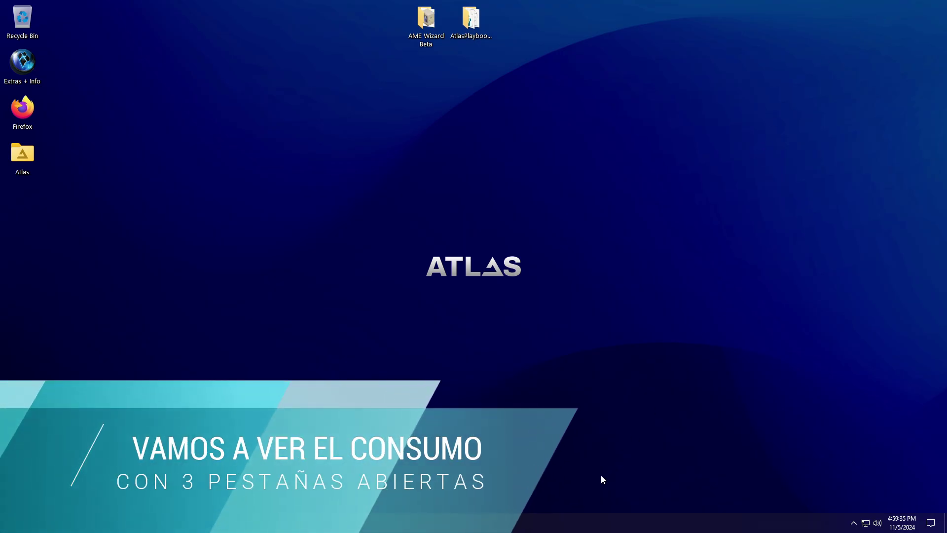
pyautogui.rightClick(560, 521)
pyautogui.click(597, 475)
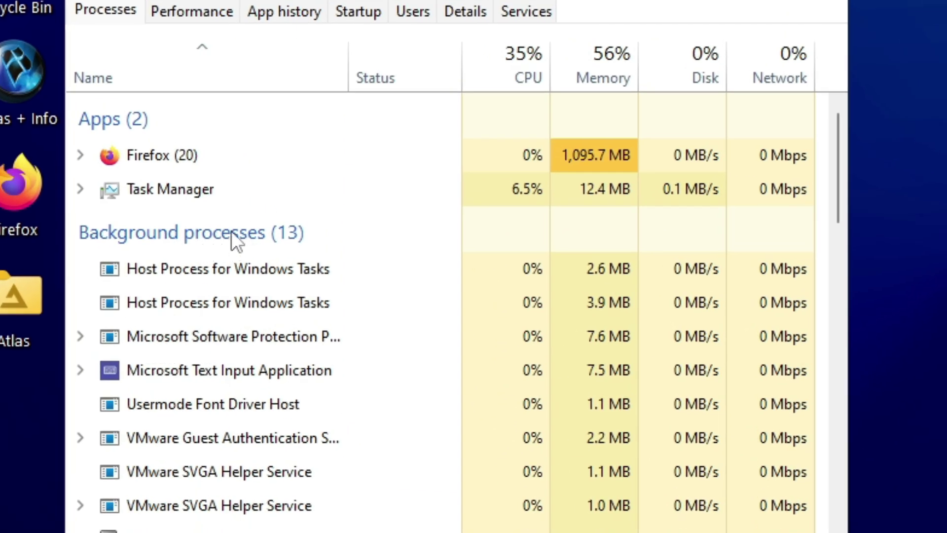
pyautogui.click(179, 11)
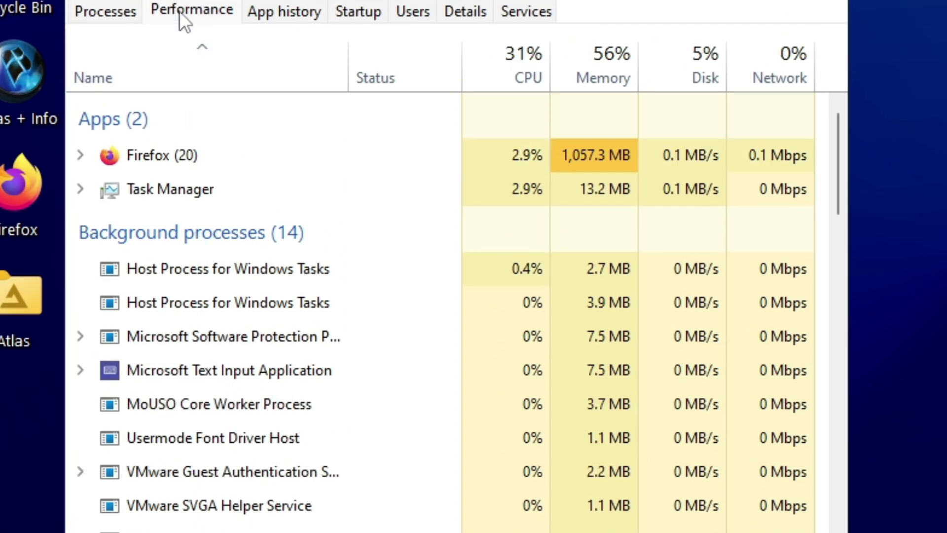
pyautogui.click(182, 92)
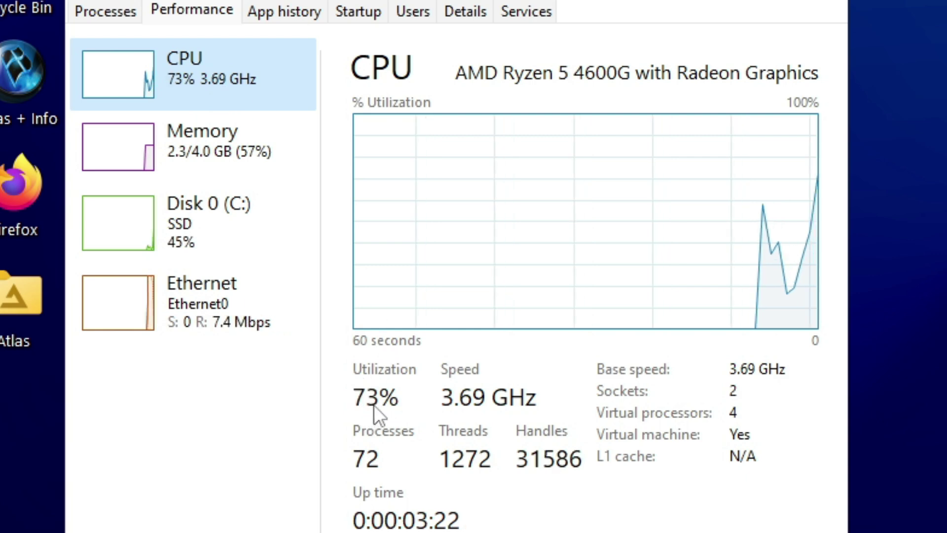
pyautogui.click(220, 144)
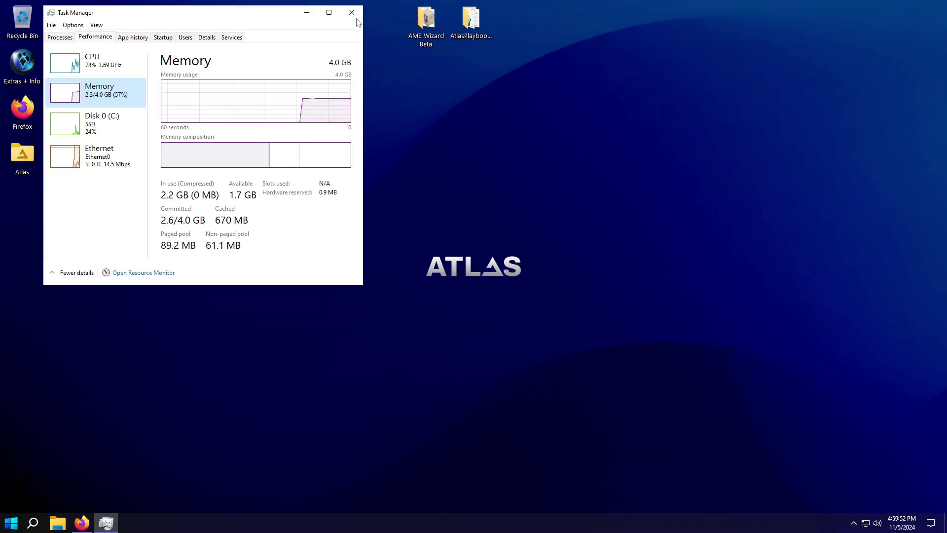
pyautogui.click(352, 12)
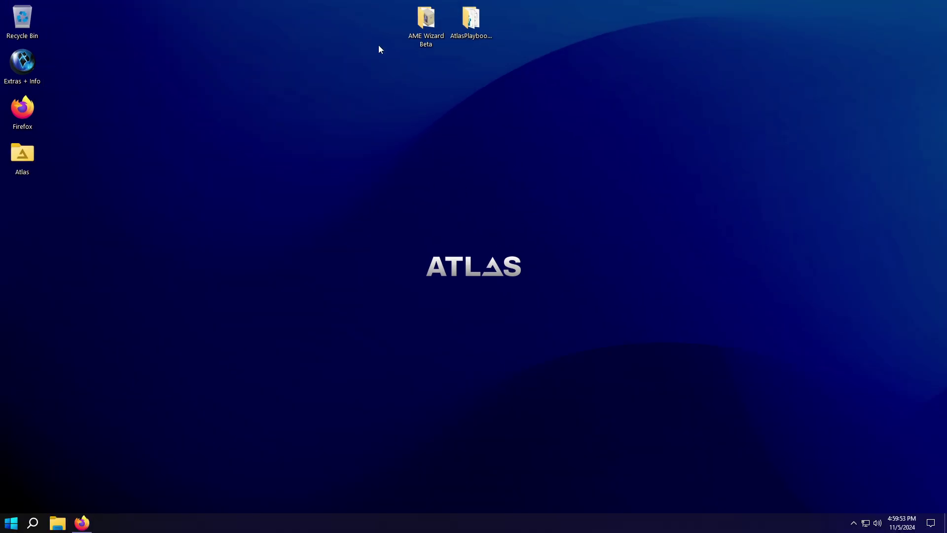